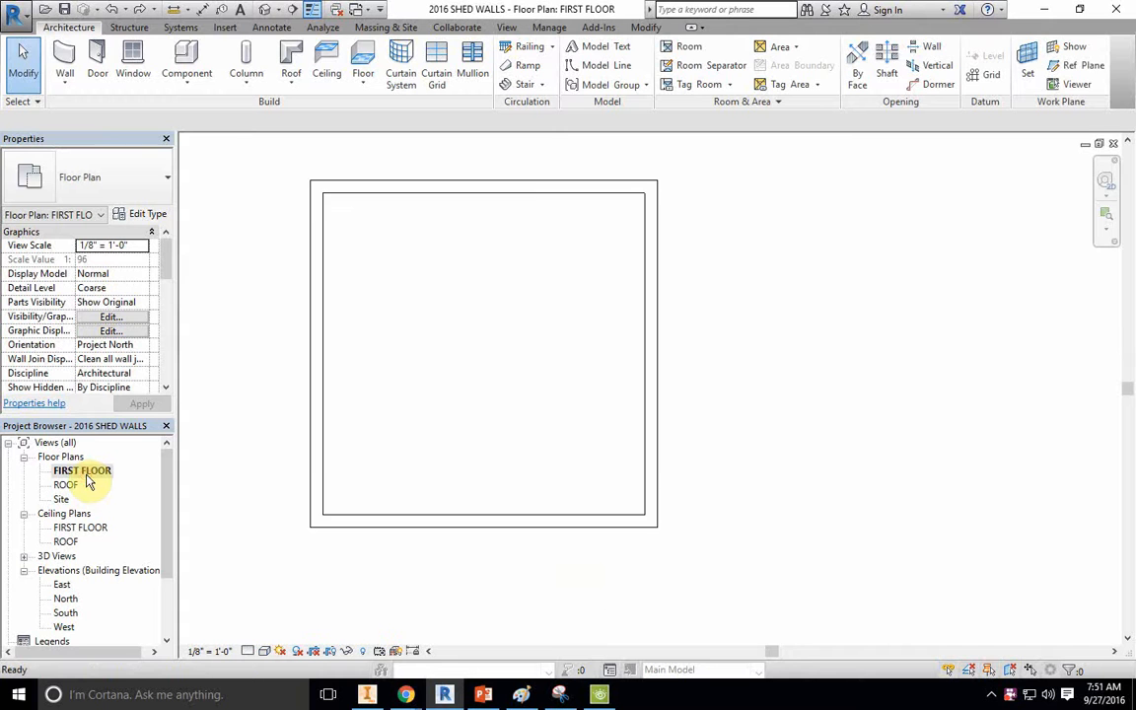
- Check the door opening dimensions on the shed kit drawing in the Chrome mail window and return to Revit
{"action": "mouse_move", "coordinate": [599, 456]}
{"action": "middle_mouse_down"}
{"action": "mouse_move", "coordinate": [603, 405]}
{"action": "mouse_move", "coordinate": [612, 422]}
{"action": "middle_mouse_up"}
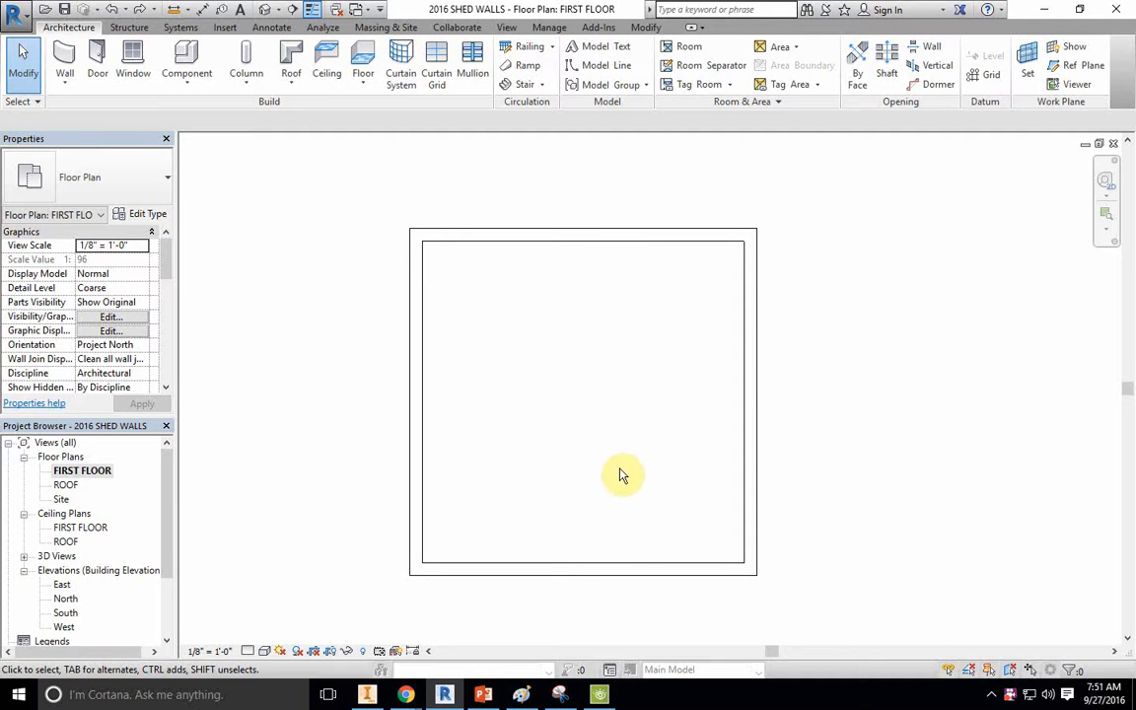
{"action": "mouse_move", "coordinate": [405, 694]}
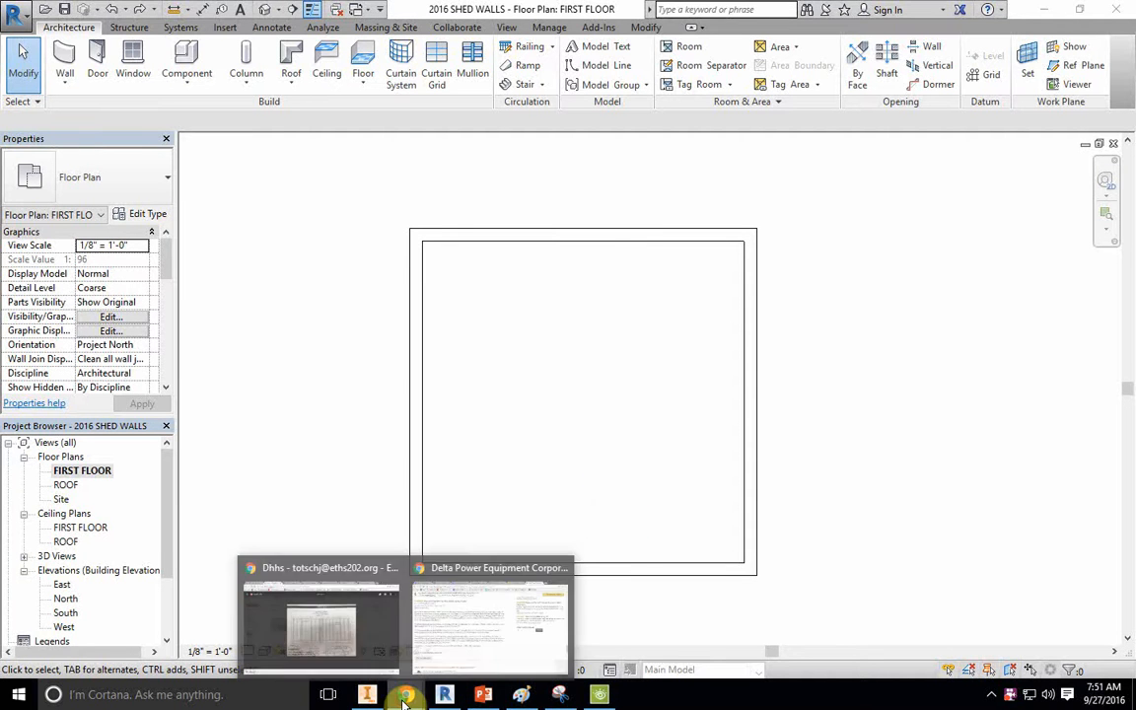
{"action": "left_click", "coordinate": [392, 620]}
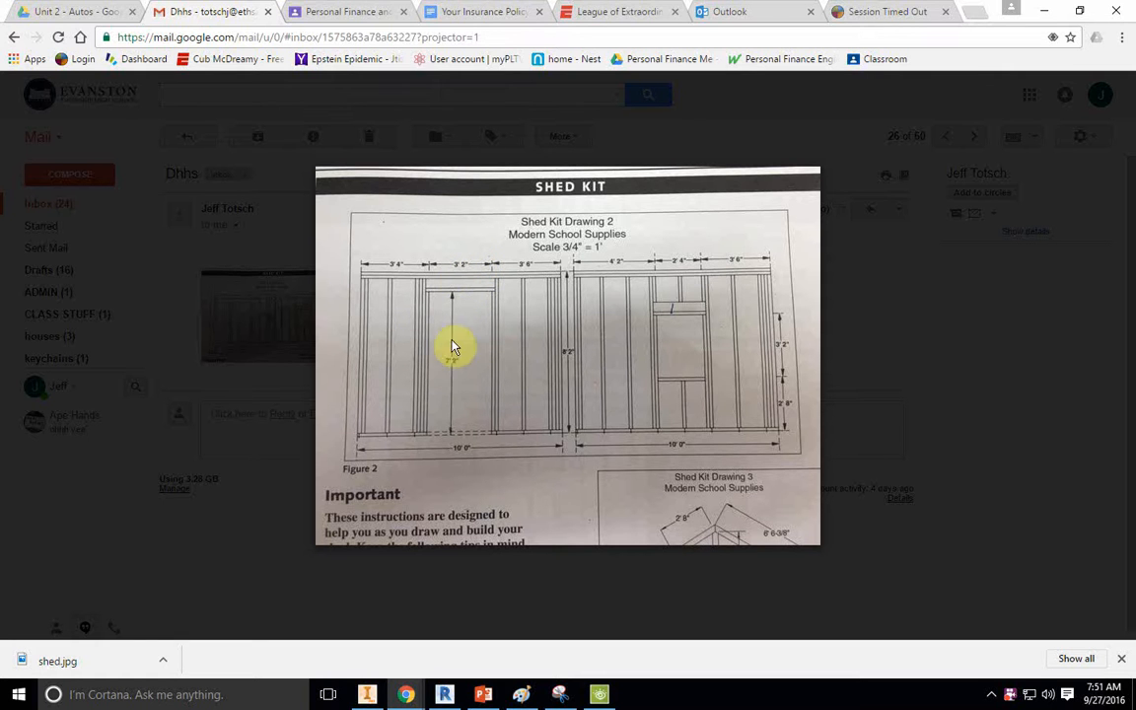
{"action": "left_click", "coordinate": [443, 697]}
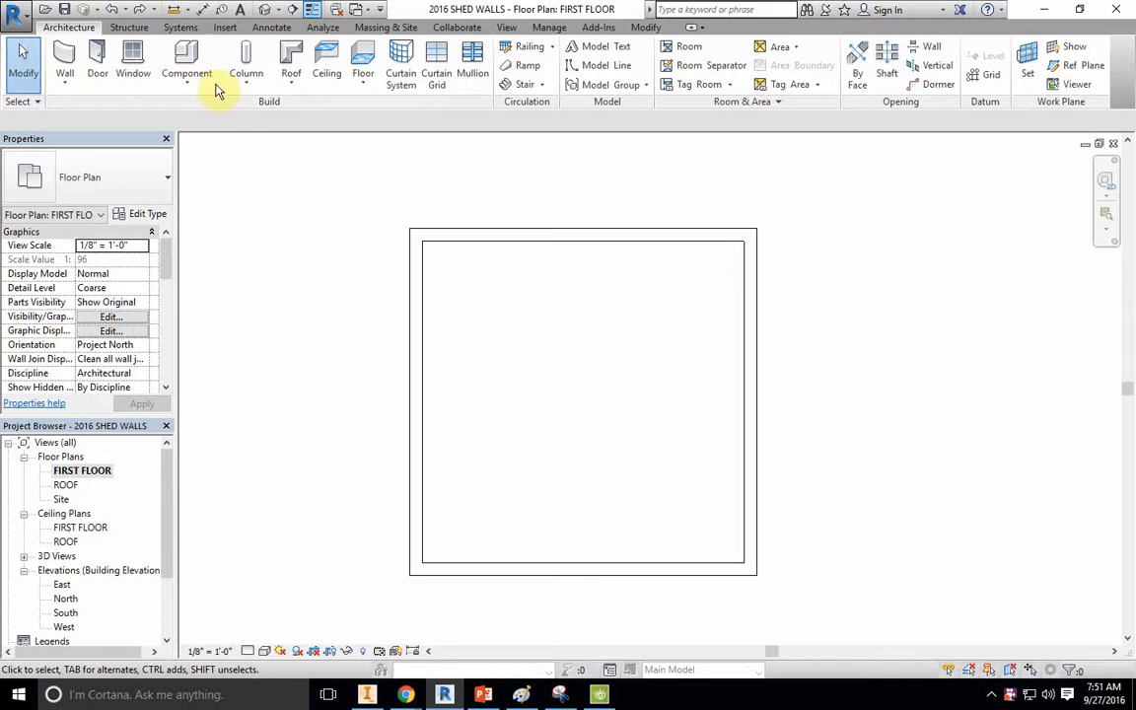
- Start placing a door and open the Residential doors folder of the US Imperial library to load a family
{"action": "left_click", "coordinate": [95, 54]}
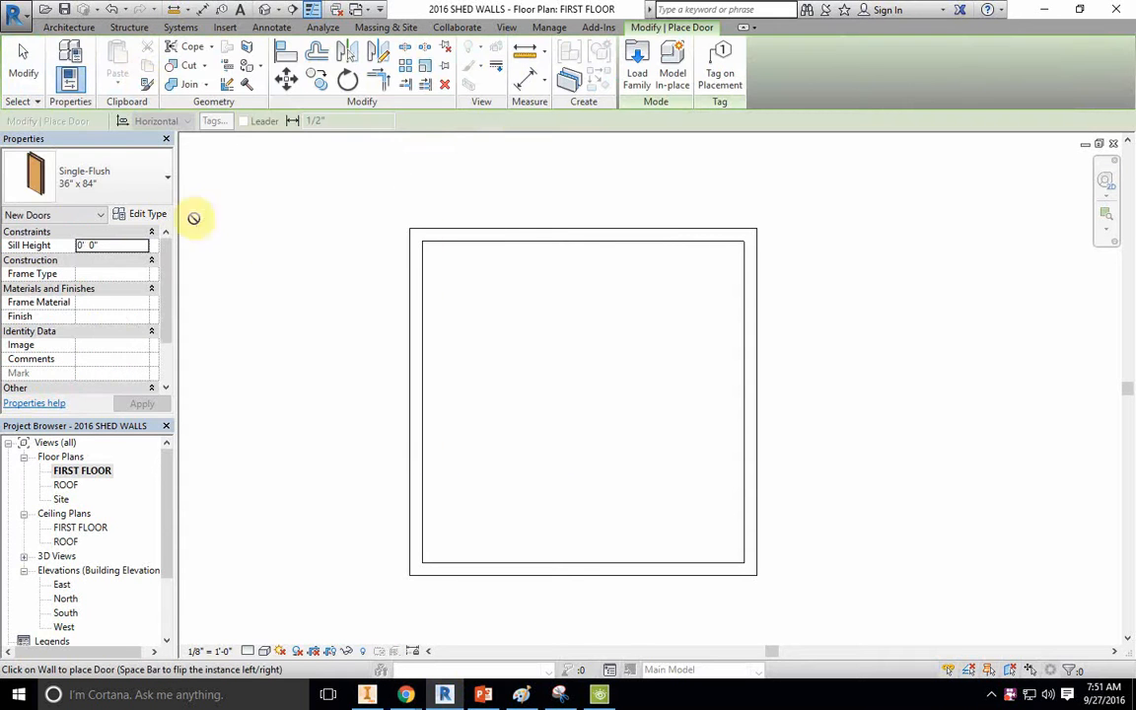
{"action": "left_click", "coordinate": [124, 191]}
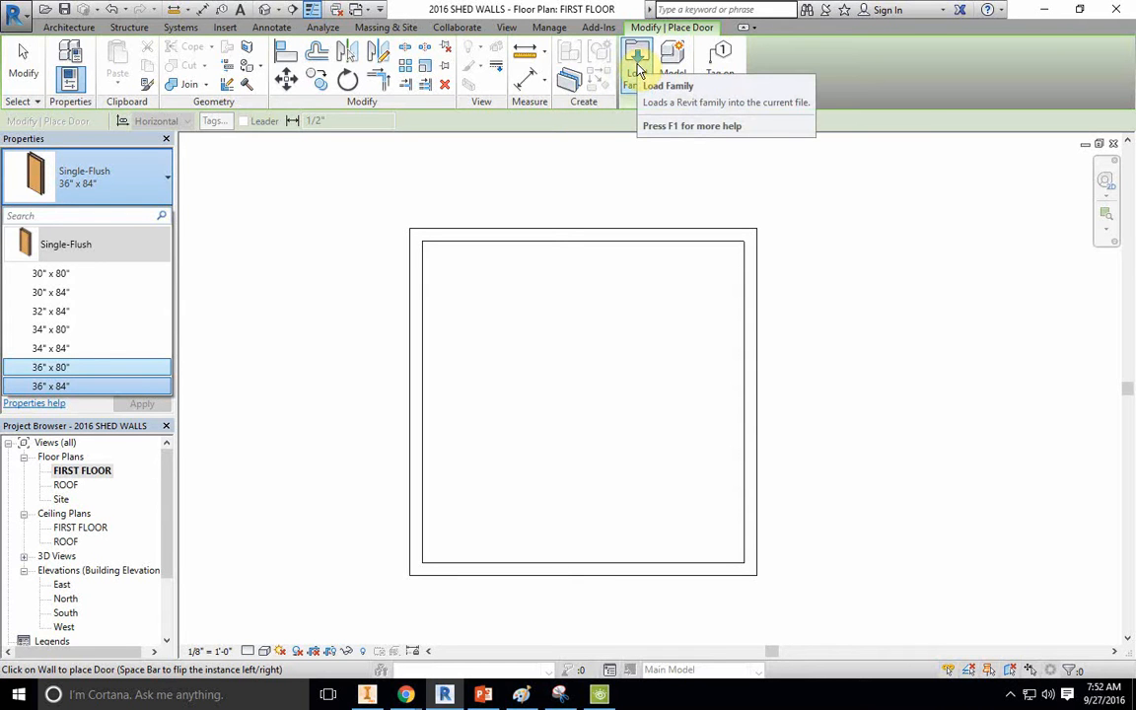
{"action": "left_click", "coordinate": [646, 64]}
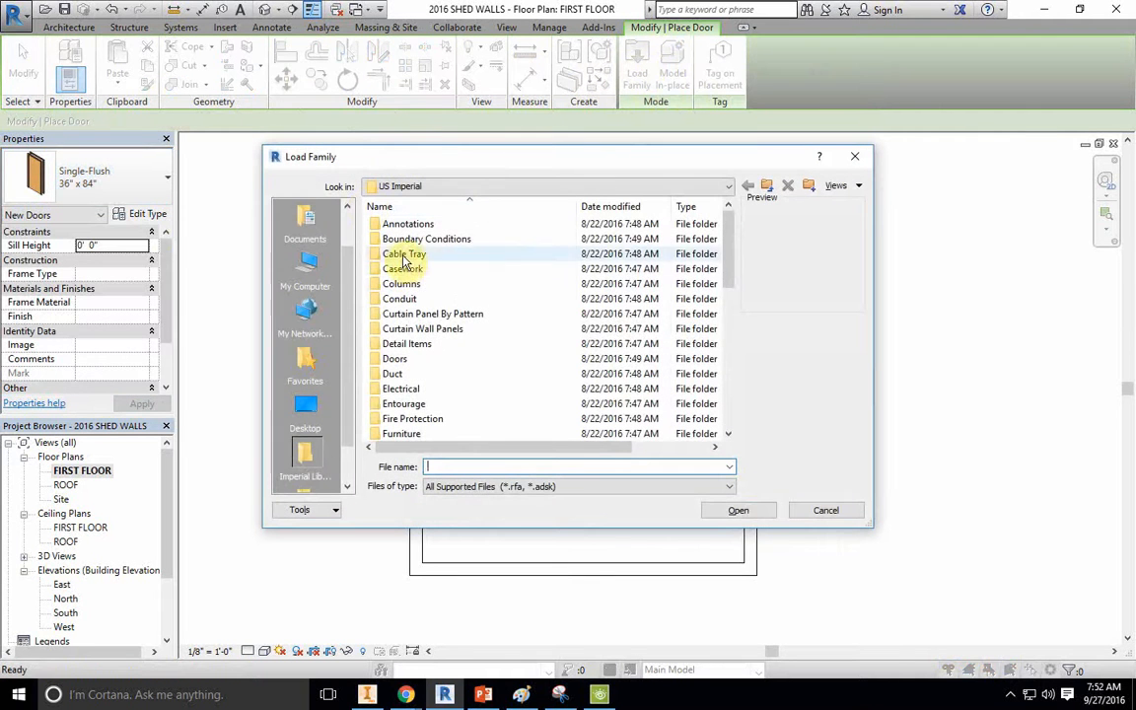
{"action": "double_click", "coordinate": [395, 359]}
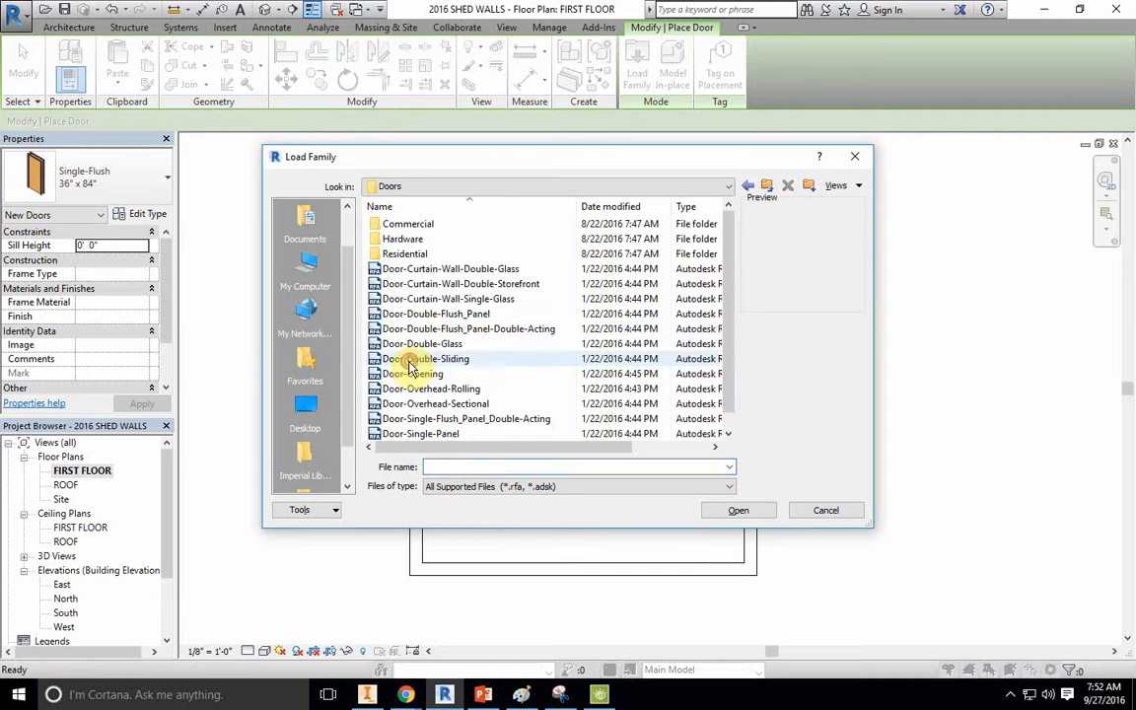
{"action": "double_click", "coordinate": [408, 254]}
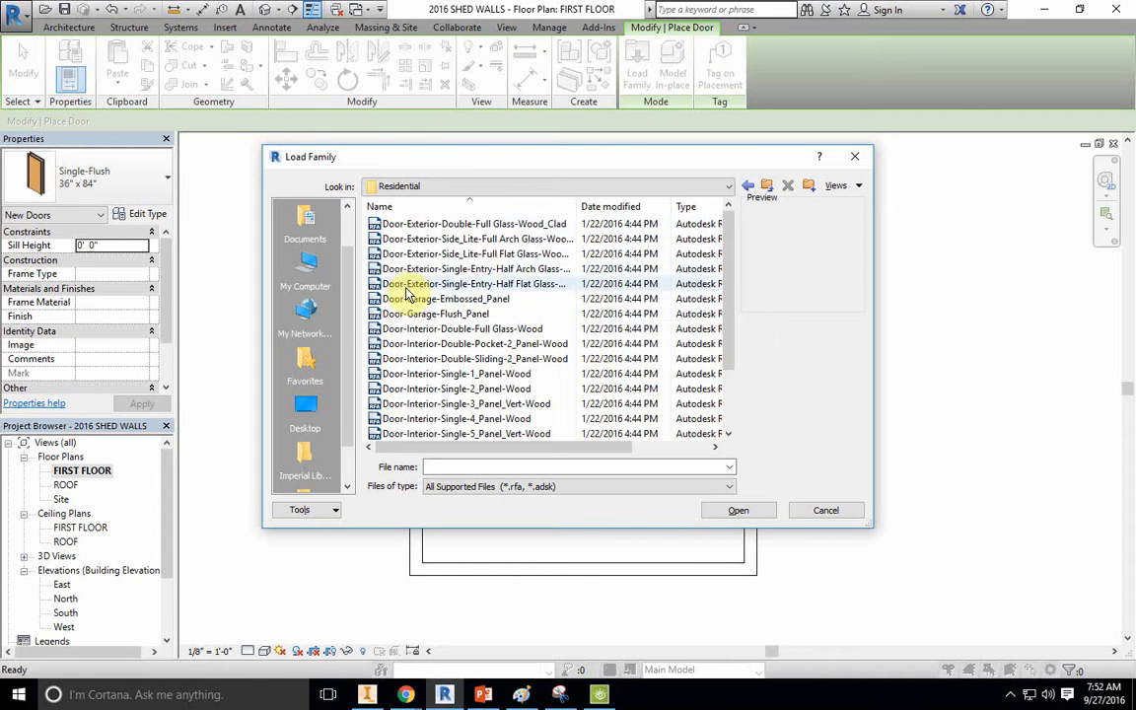
- Load the family Door-Exterior-Single-Entry-Half Flat Glass-Wood_Clad in the 36" x 84" type
{"action": "left_click", "coordinate": [400, 225]}
{"action": "key", "text": "Down"}
{"action": "key", "text": "Down"}
{"action": "key", "text": "Down"}
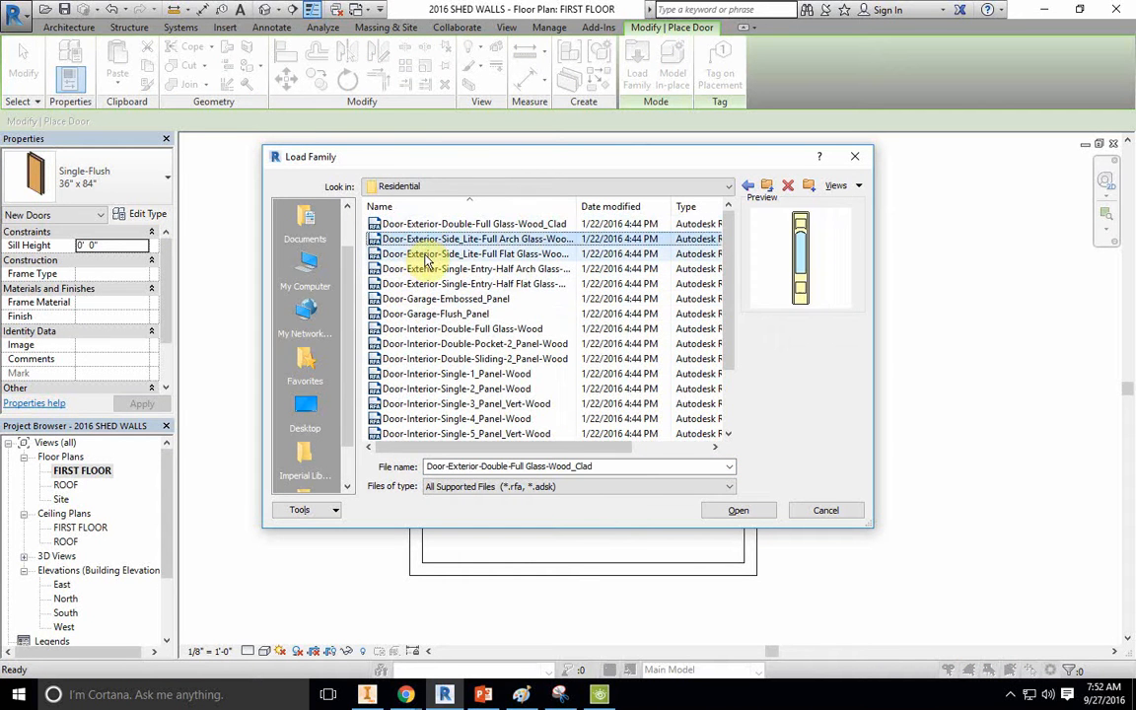
{"action": "key", "text": "Down"}
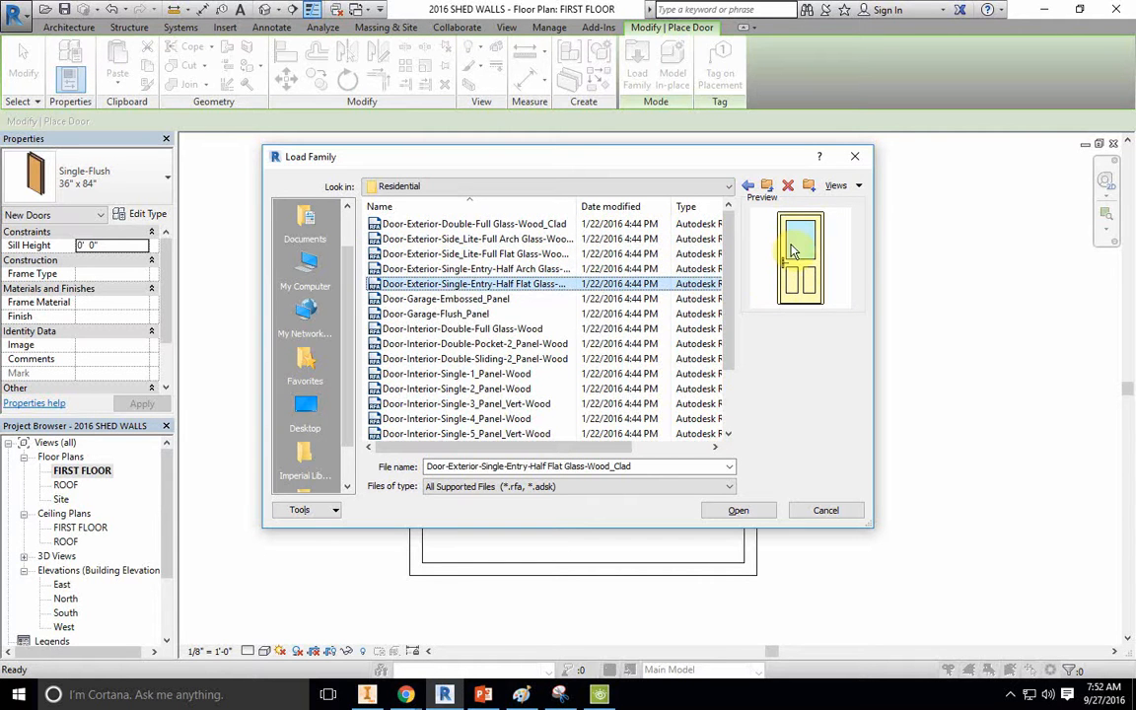
{"action": "left_click", "coordinate": [740, 513]}
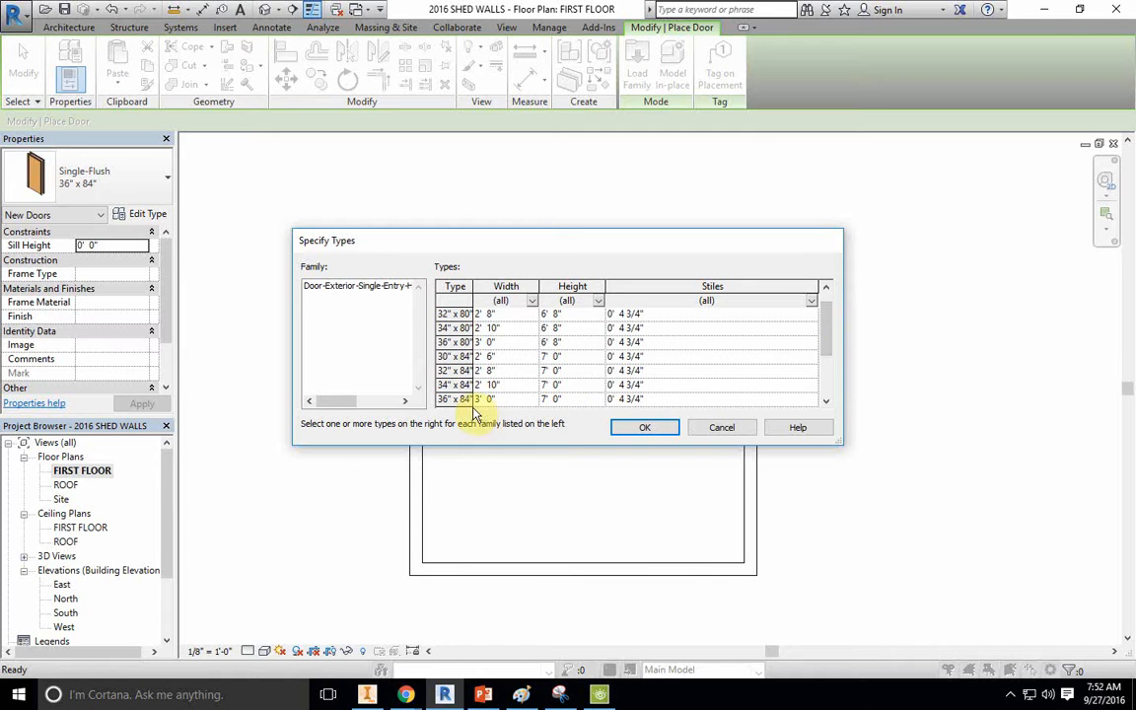
{"action": "left_click_drag", "start_coordinate": [829, 341], "coordinate": [829, 316]}
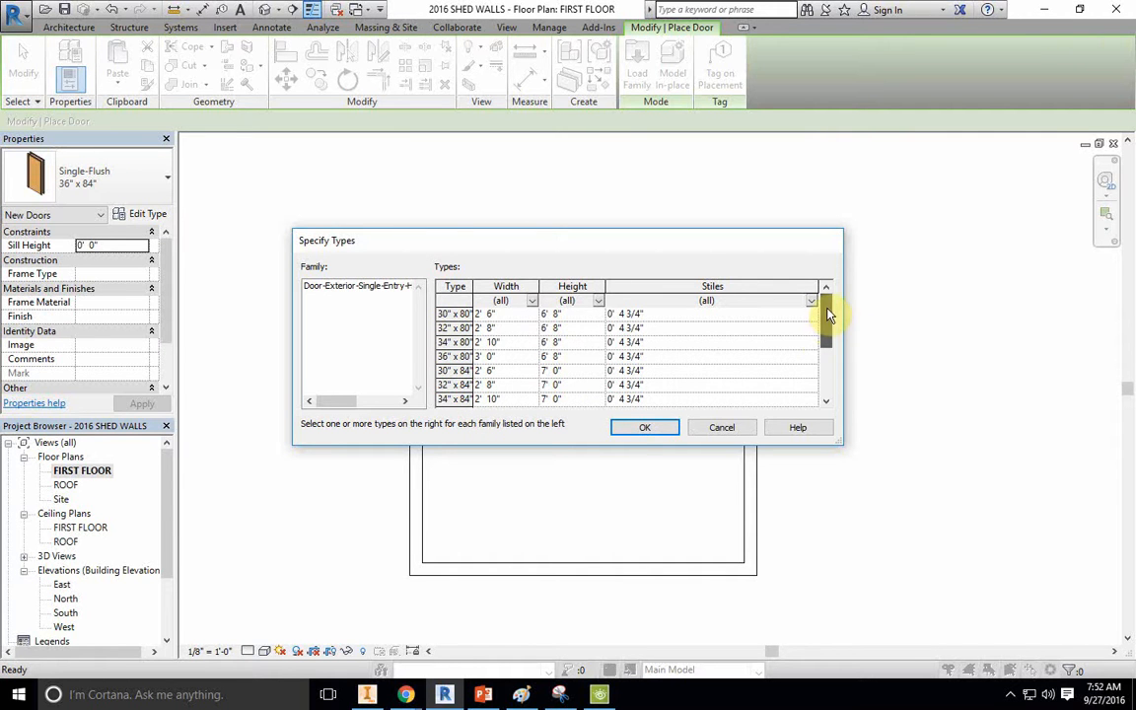
{"action": "left_click", "coordinate": [456, 341]}
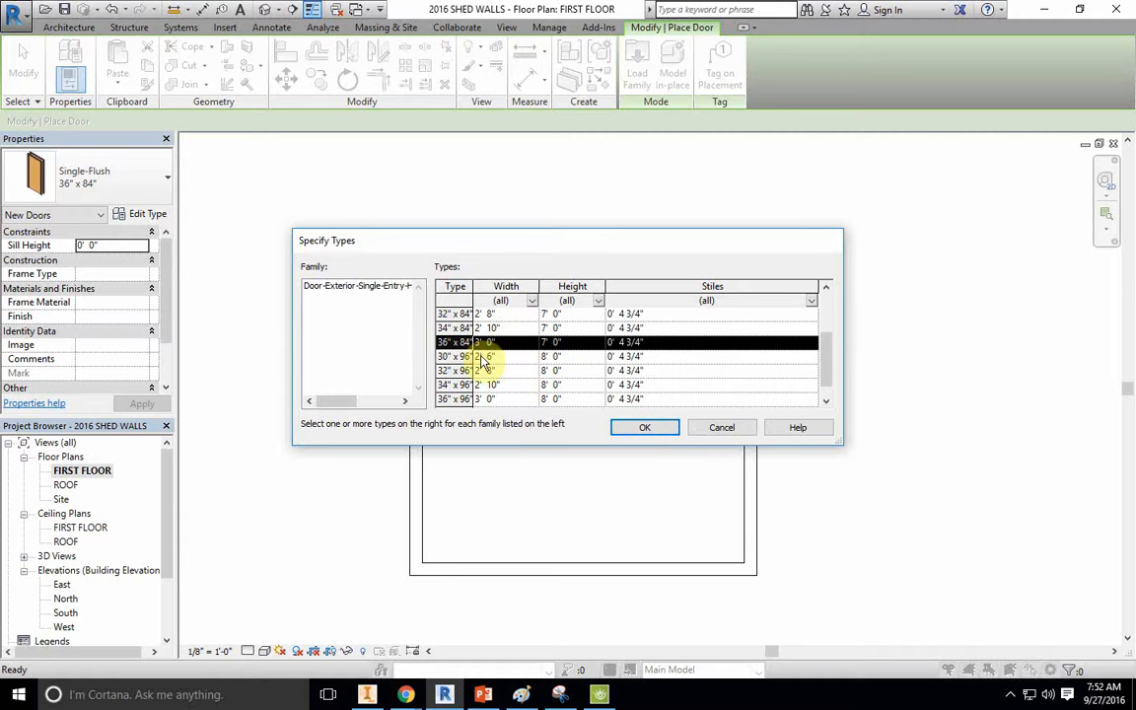
{"action": "left_click", "coordinate": [646, 426]}
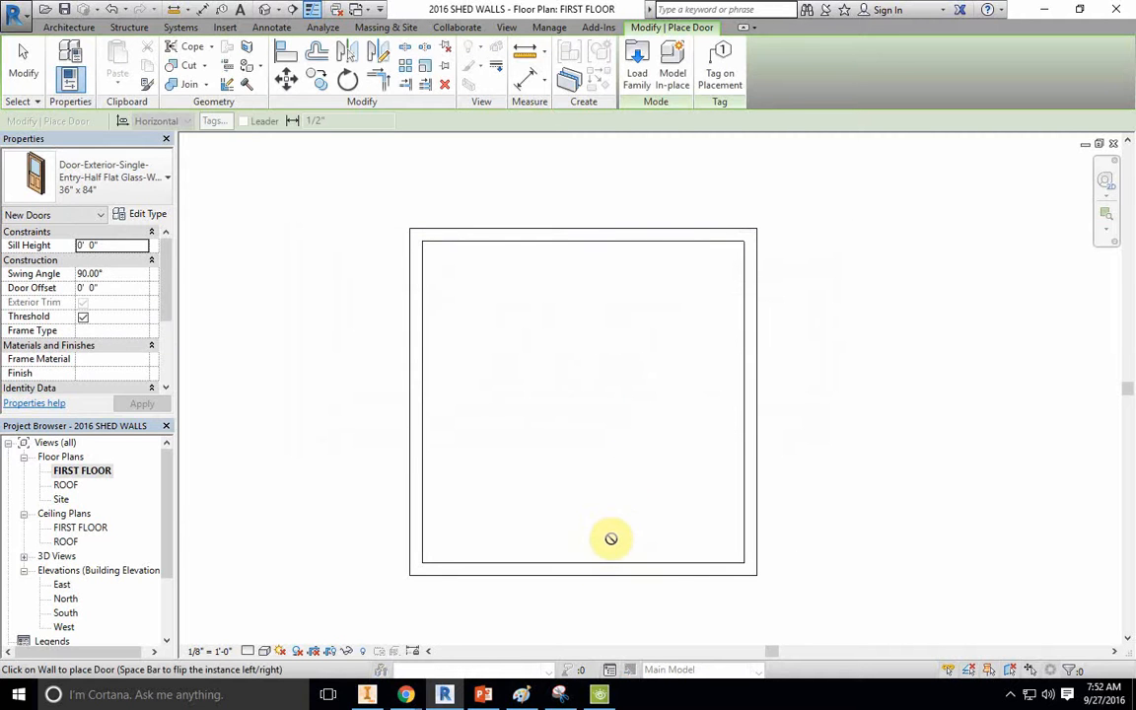
- Place the door at the midpoint of the shed's lower wall in plan and end door placement
{"action": "scroll", "coordinate": [597, 559], "scroll_direction": "up", "scroll_amount": 3}
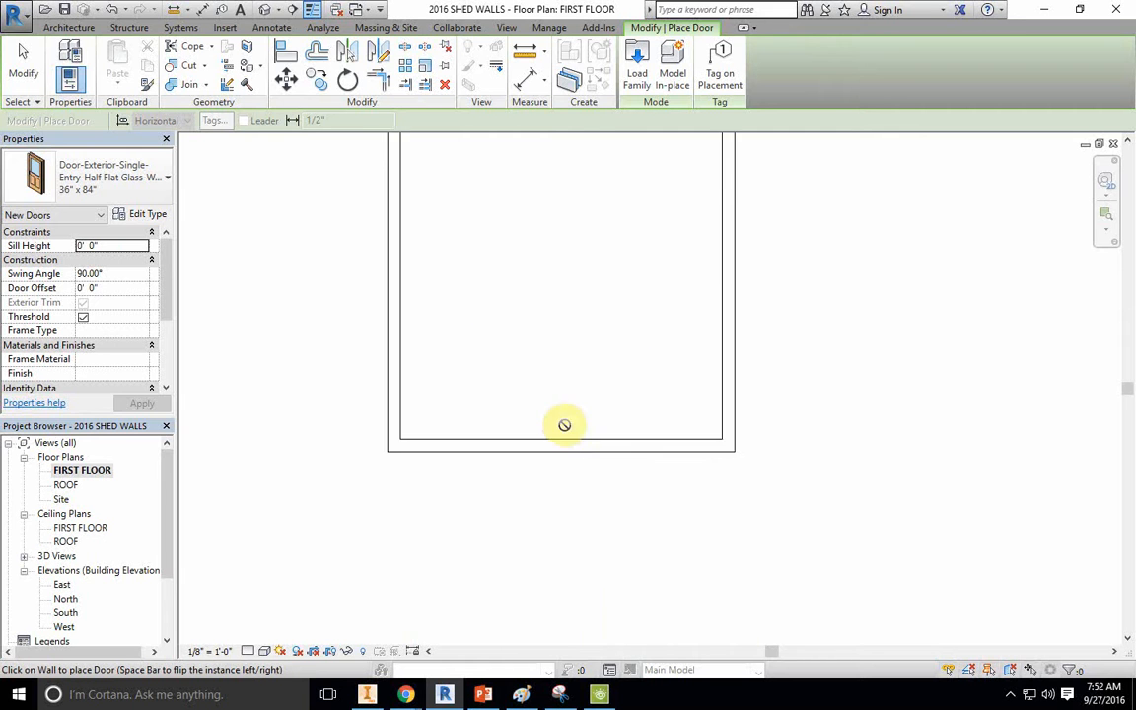
{"action": "scroll", "coordinate": [559, 434], "scroll_direction": "down", "scroll_amount": 3}
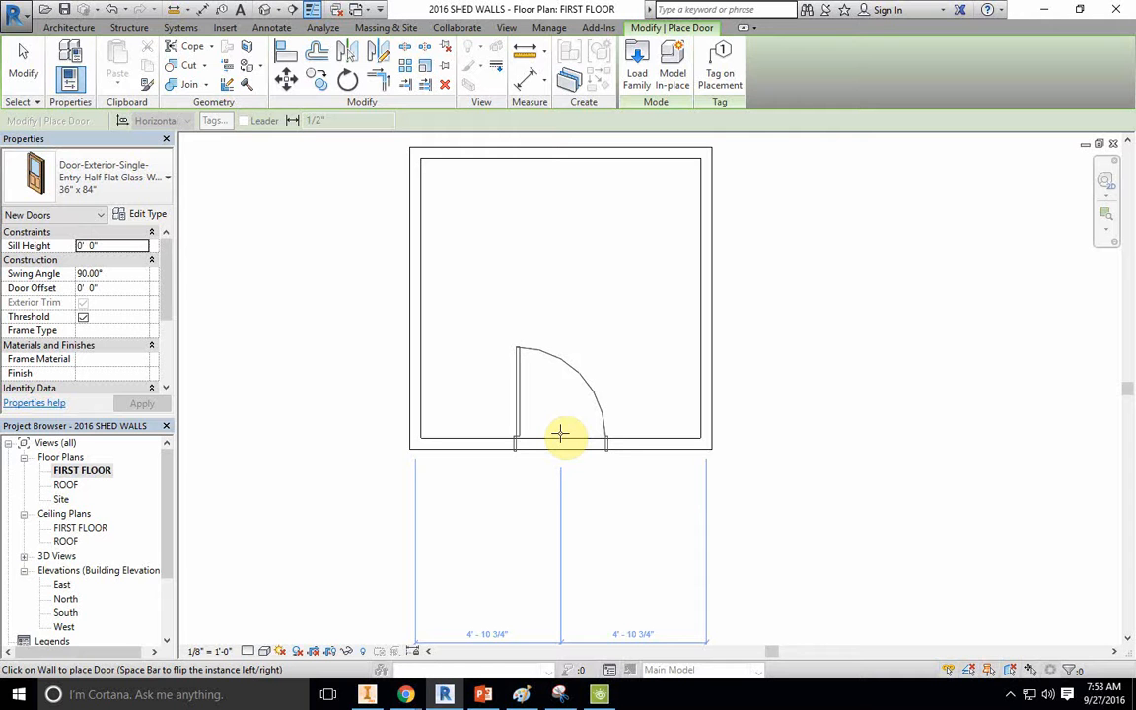
{"action": "left_click", "coordinate": [560, 434]}
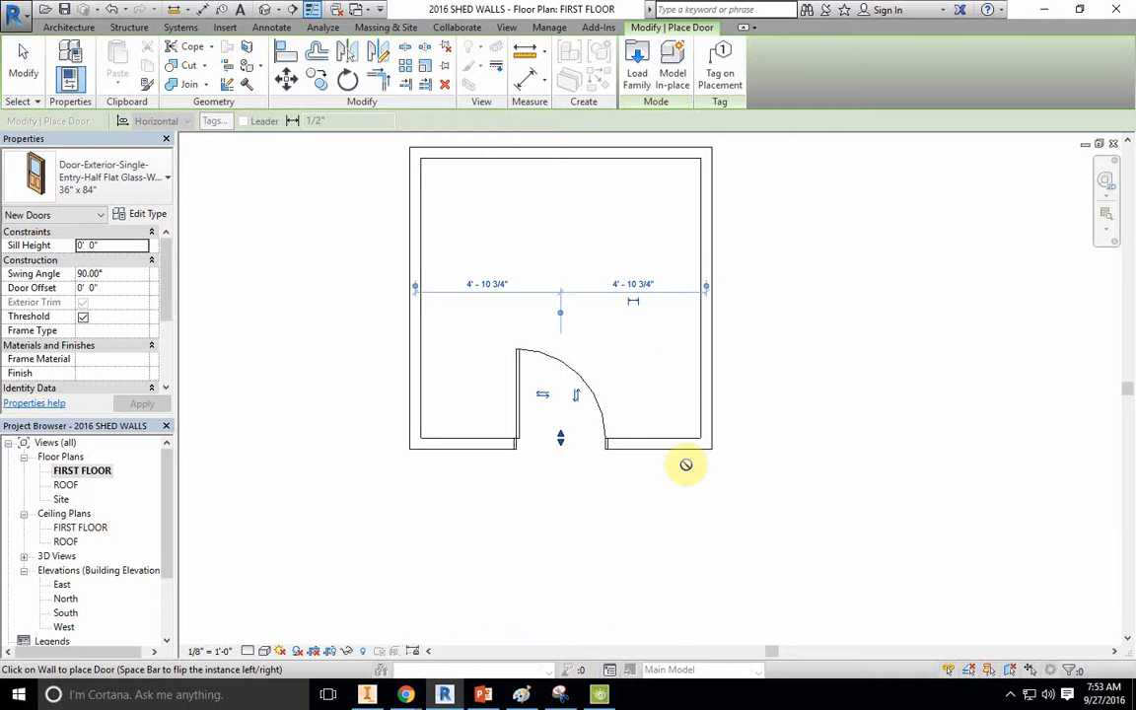
{"action": "key", "text": "Escape"}
{"action": "key", "text": "Escape"}
- Flip the placed door so that it is hinged on its right side and swings into the shed
{"action": "left_click", "coordinate": [517, 412]}
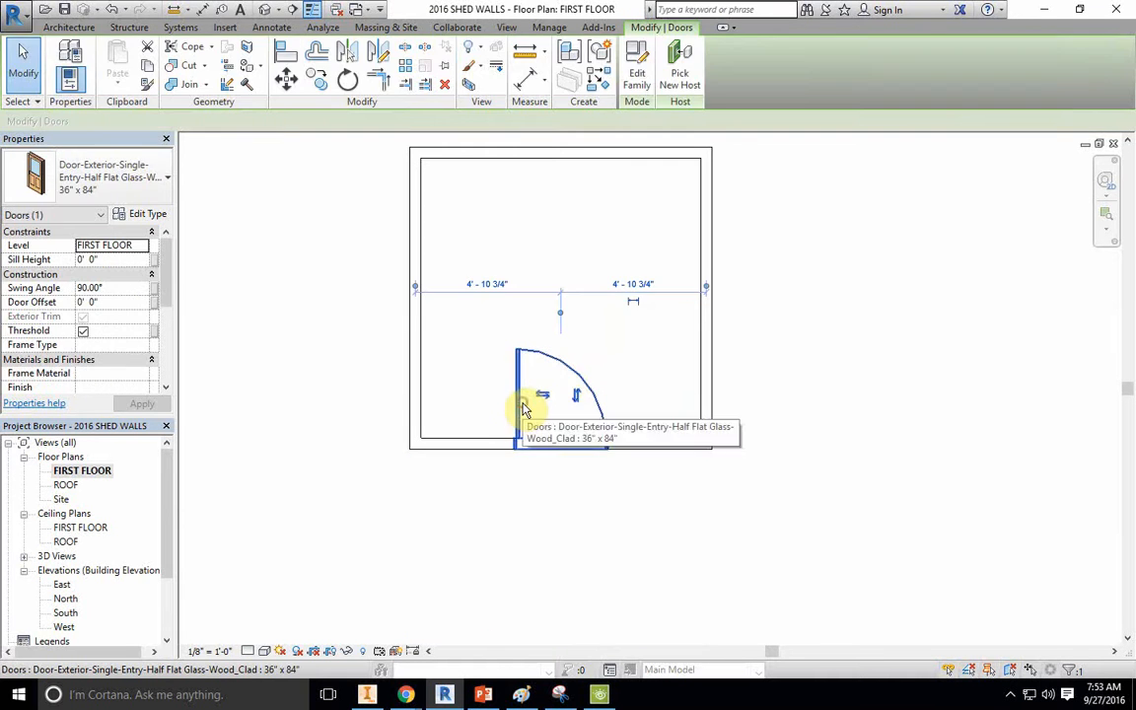
{"action": "left_click", "coordinate": [577, 395]}
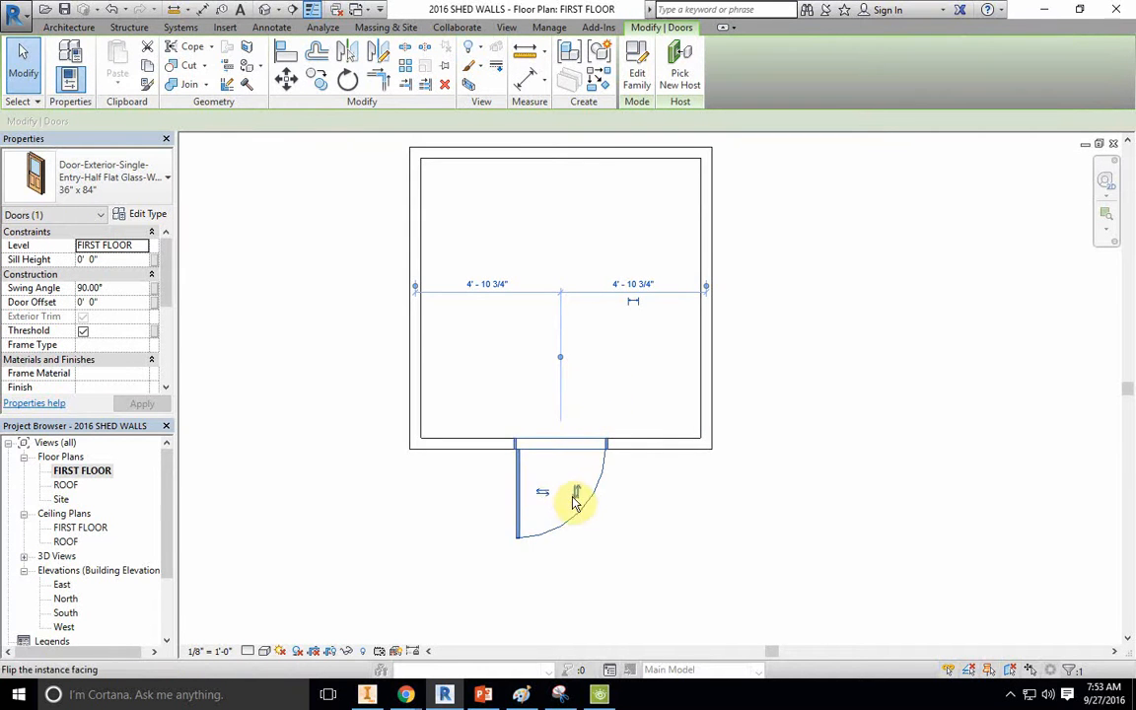
{"action": "left_click", "coordinate": [579, 497]}
{"action": "left_click", "coordinate": [541, 396]}
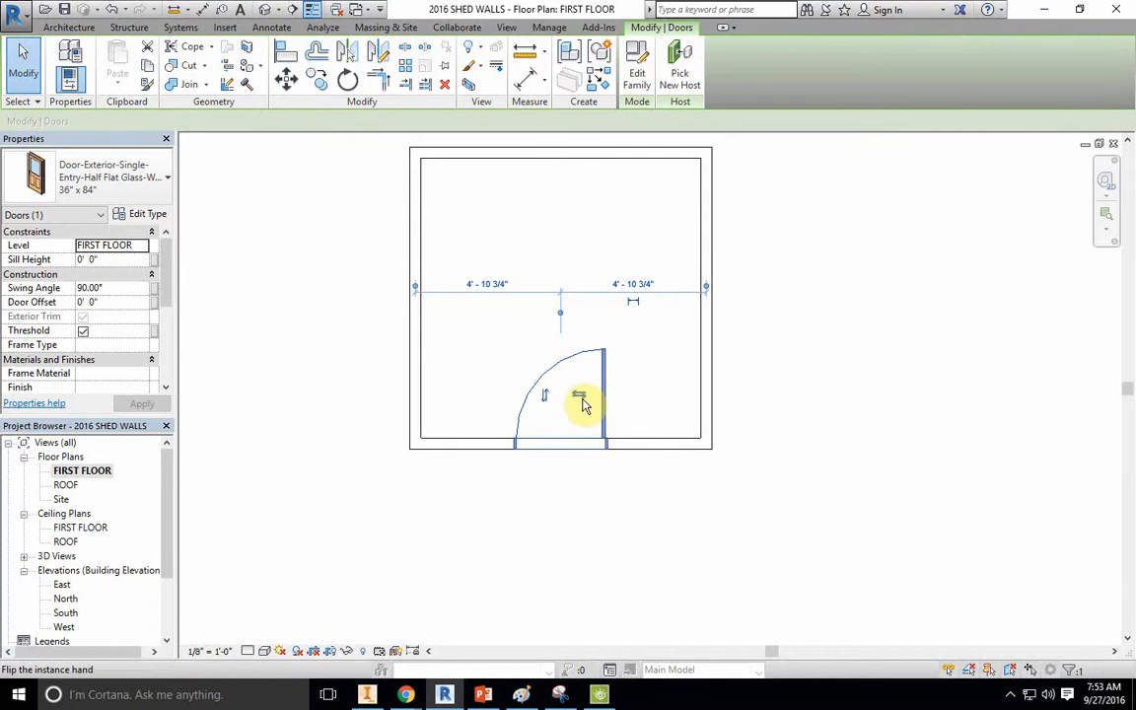
{"action": "left_click", "coordinate": [548, 398]}
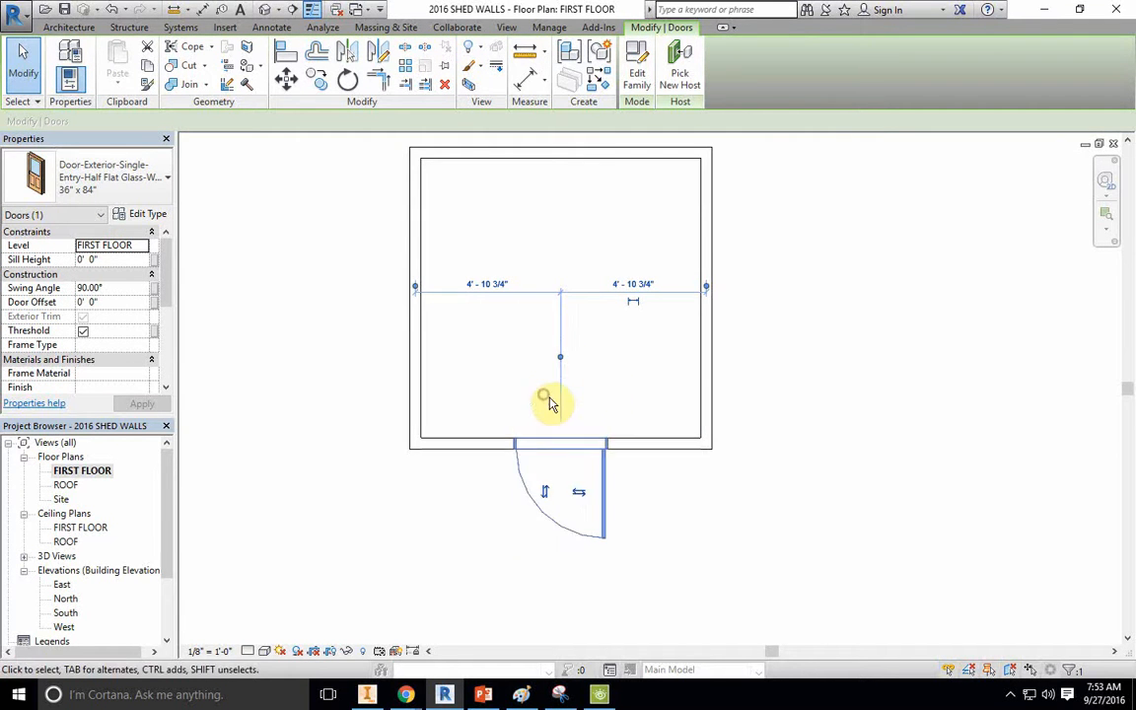
{"action": "left_click", "coordinate": [544, 492]}
{"action": "middle_click_drag", "start_coordinate": [637, 346], "coordinate": [636, 460]}
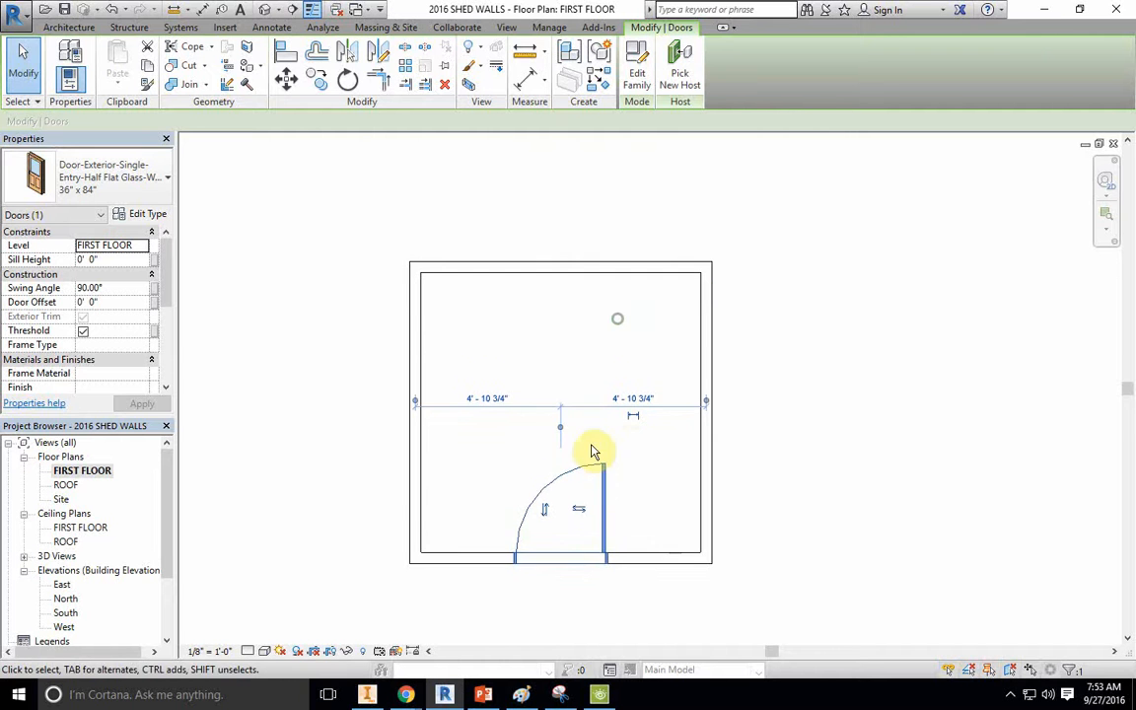
- Inspect the door in the default 3D view and return to the FIRST FLOOR plan
{"action": "left_click", "coordinate": [267, 652]}
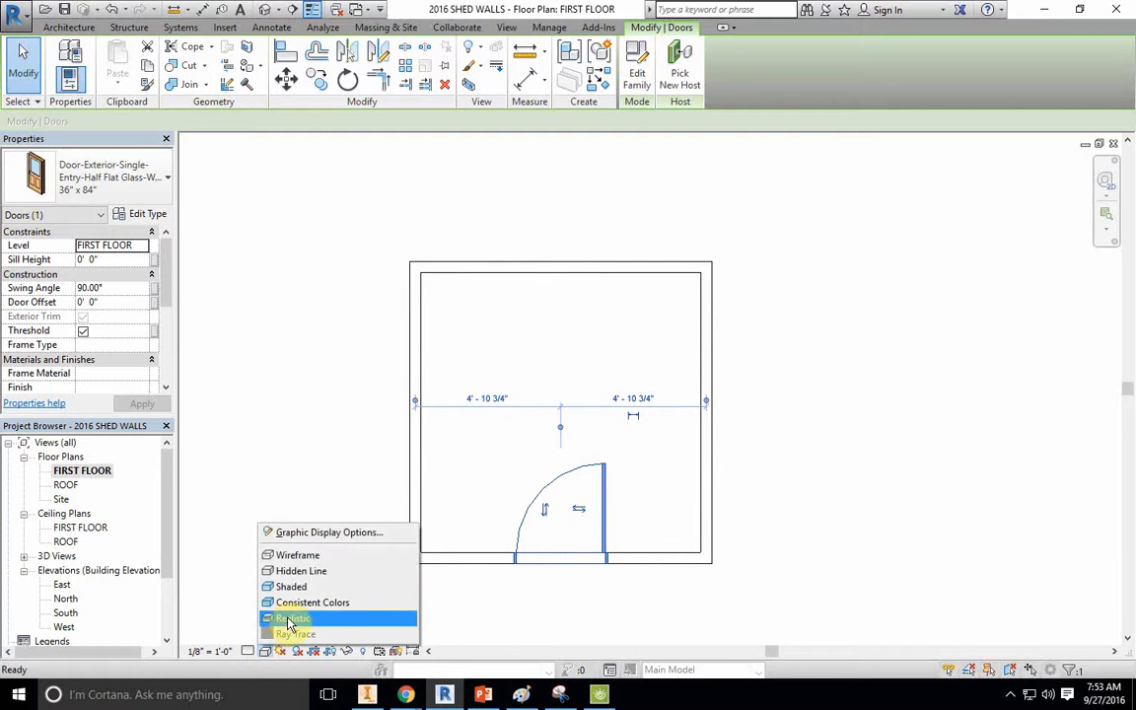
{"action": "left_click", "coordinate": [264, 12]}
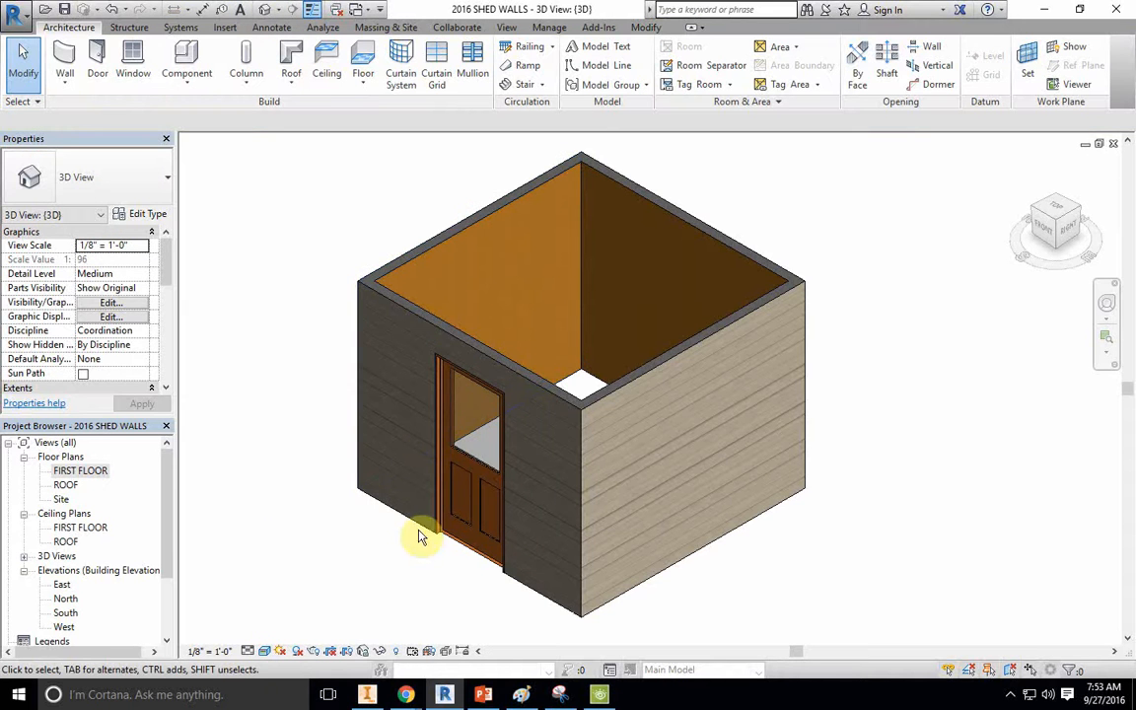
{"action": "double_click", "coordinate": [78, 471]}
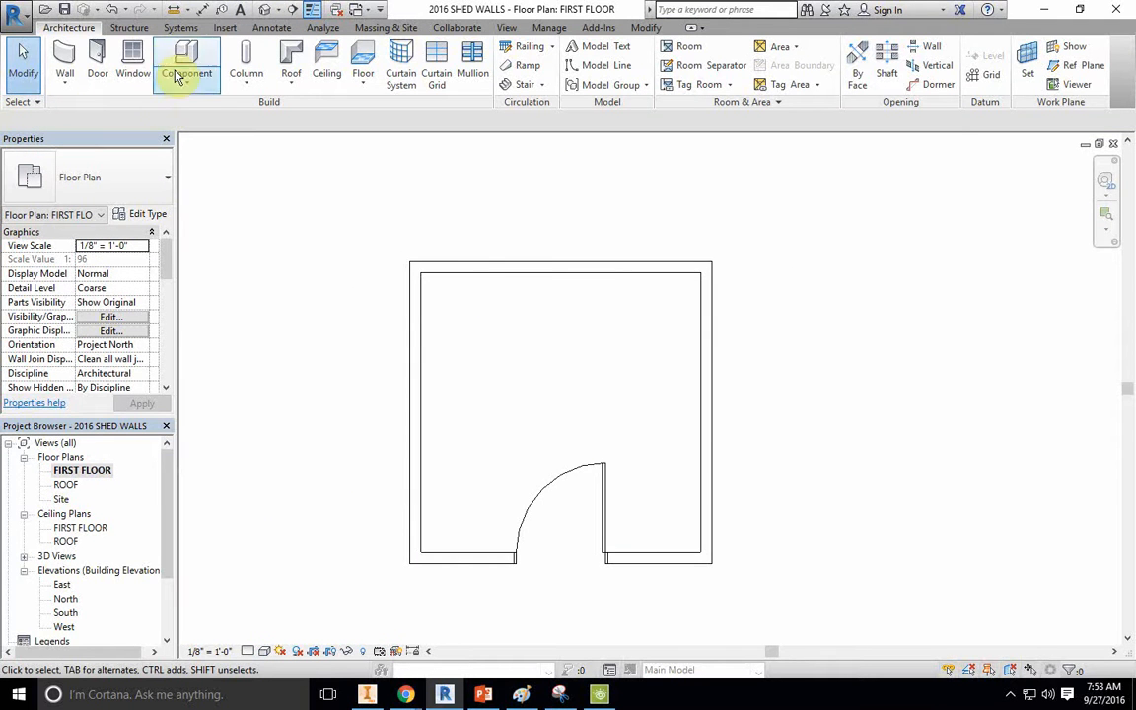
- Start placing a window and check the window opening dimensions on the shed kit drawing in Chrome before returning to Revit
{"action": "left_click", "coordinate": [134, 65]}
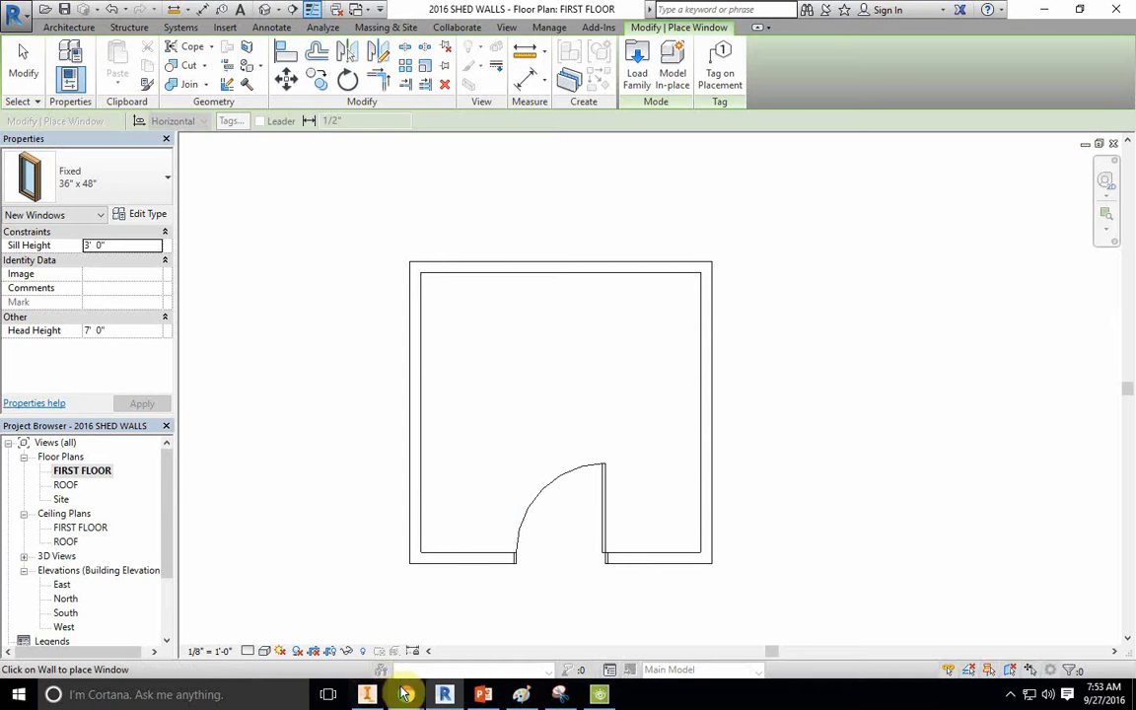
{"action": "mouse_move", "coordinate": [405, 694]}
{"action": "left_click", "coordinate": [381, 627]}
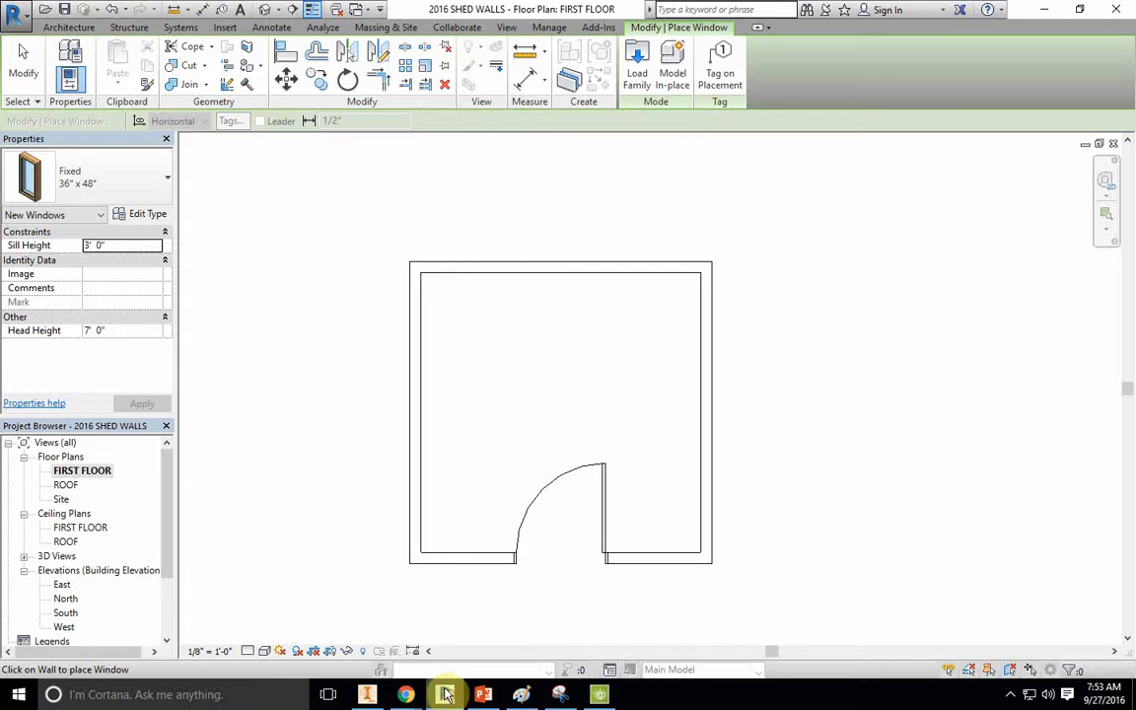
{"action": "left_click", "coordinate": [444, 695]}
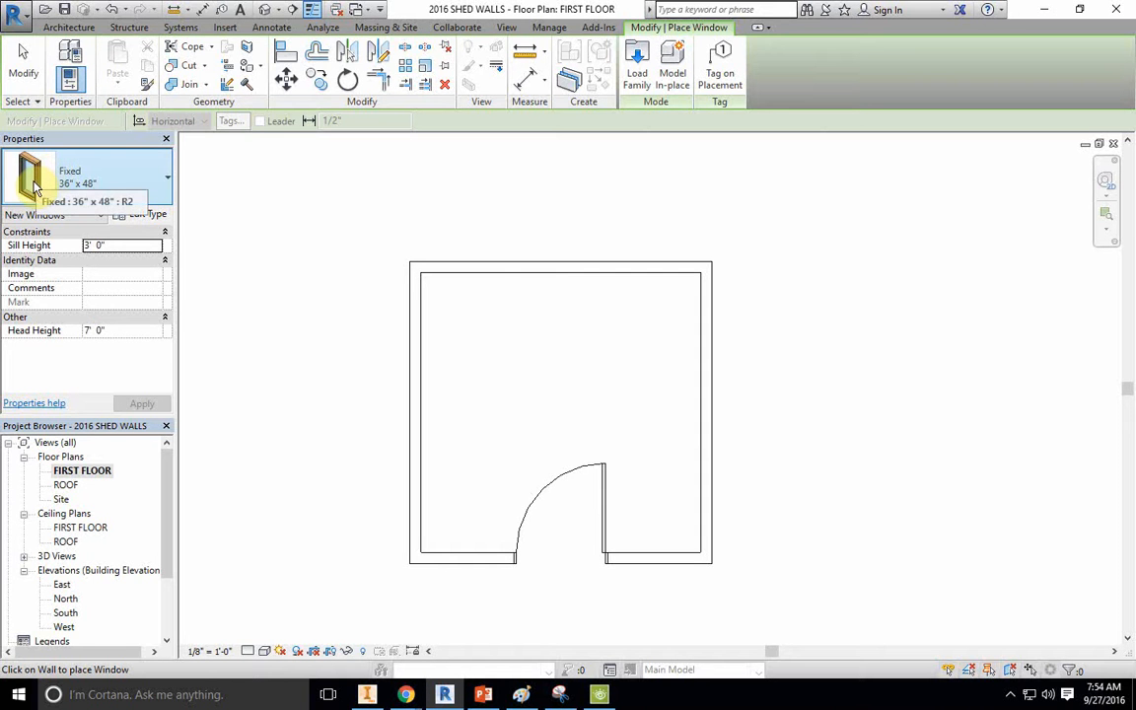
- Browse the library's Windows folder for a suitable family and review the sizes available for the Fixed window
{"action": "left_click", "coordinate": [637, 65]}
{"action": "left_click_drag", "start_coordinate": [733, 254], "coordinate": [728, 412]}
{"action": "double_click", "coordinate": [395, 423]}
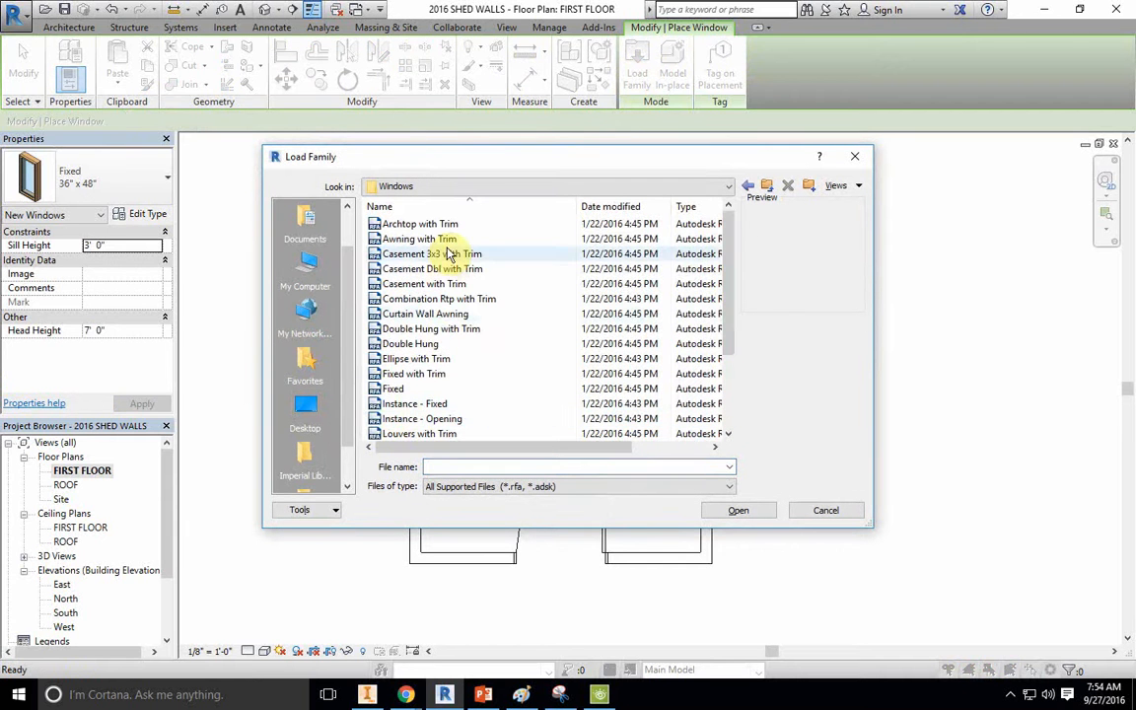
{"action": "left_click", "coordinate": [435, 270]}
{"action": "key", "text": "Down"}
{"action": "key", "text": "Down"}
{"action": "key", "text": "Down"}
{"action": "key", "text": "Down"}
{"action": "key", "text": "Down"}
{"action": "key", "text": "Down"}
{"action": "key", "text": "Down"}
{"action": "key", "text": "Down"}
{"action": "key", "text": "Down"}
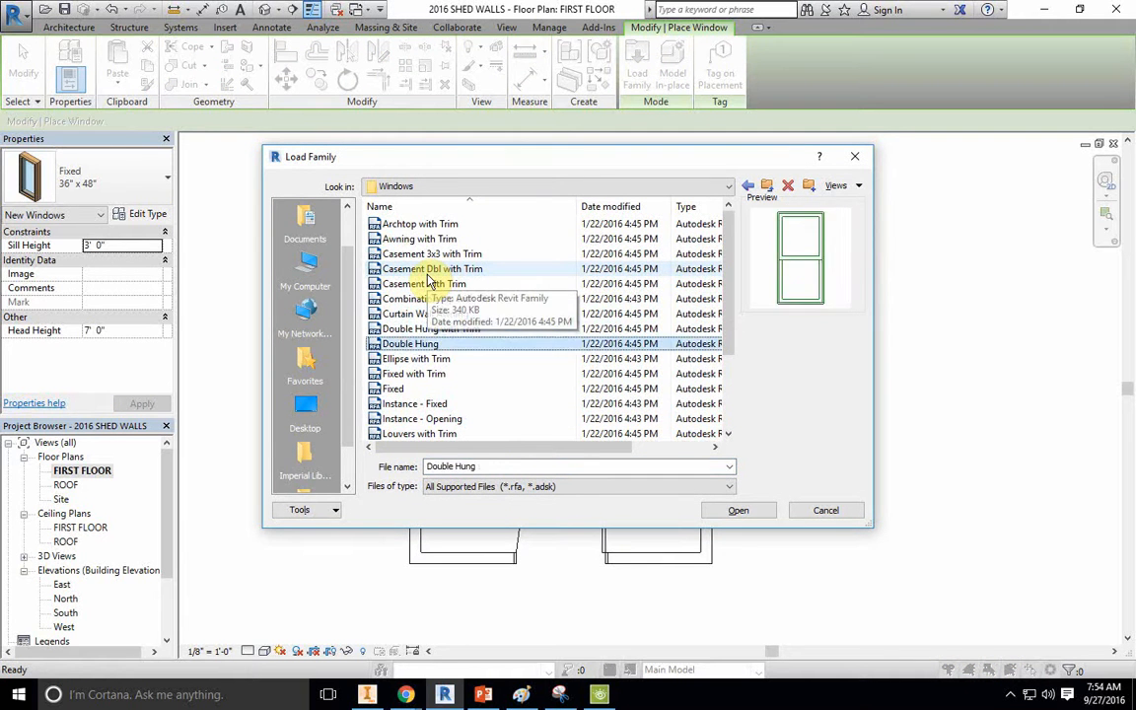
{"action": "key", "text": "Down"}
{"action": "key", "text": "Down"}
{"action": "key", "text": "Down"}
{"action": "key", "text": "Down"}
{"action": "key", "text": "Down"}
{"action": "key", "text": "Down"}
{"action": "key", "text": "Down"}
{"action": "key", "text": "Down"}
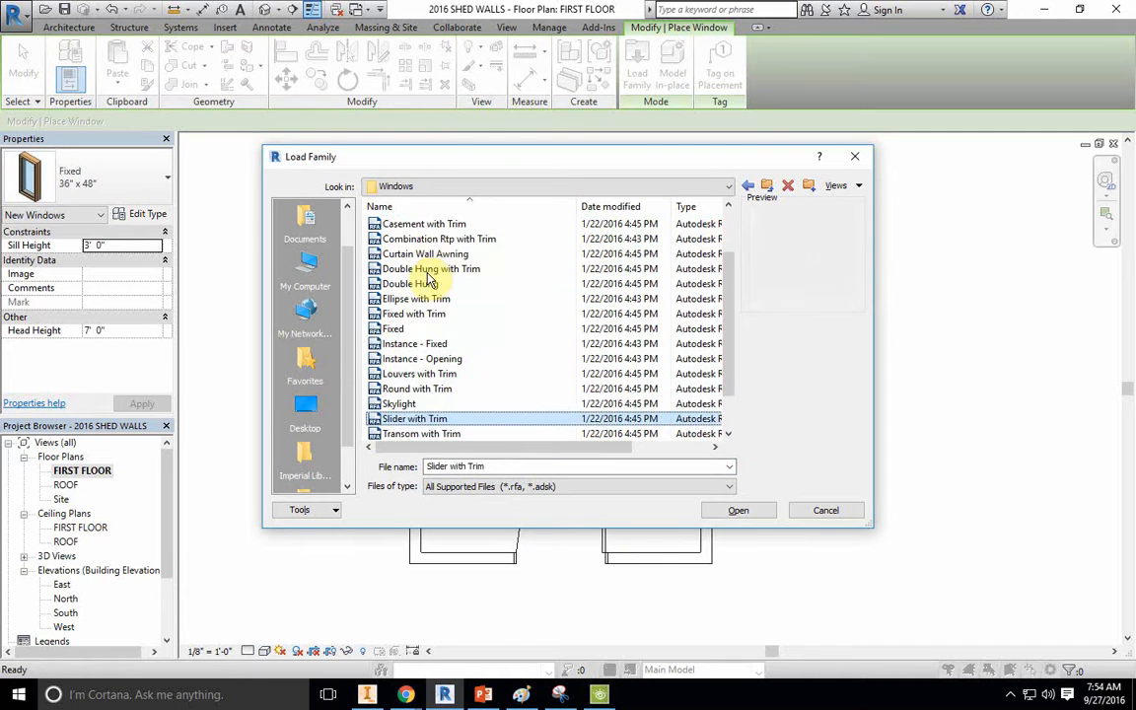
{"action": "left_click", "coordinate": [854, 156]}
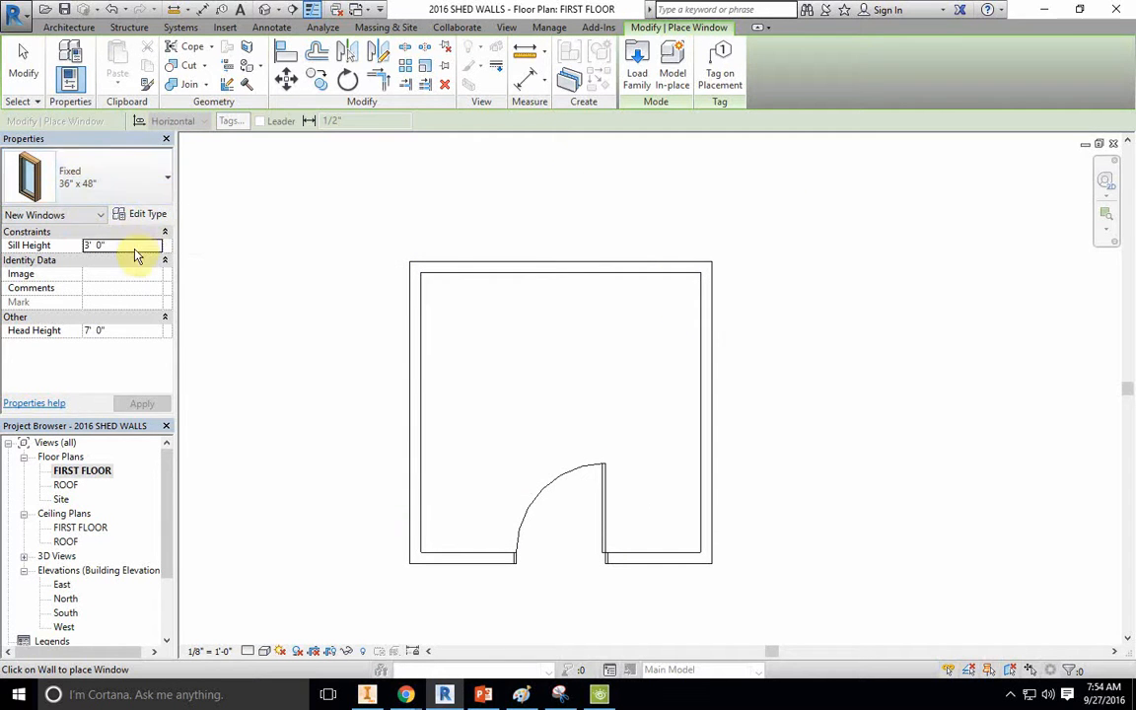
{"action": "left_click", "coordinate": [162, 186]}
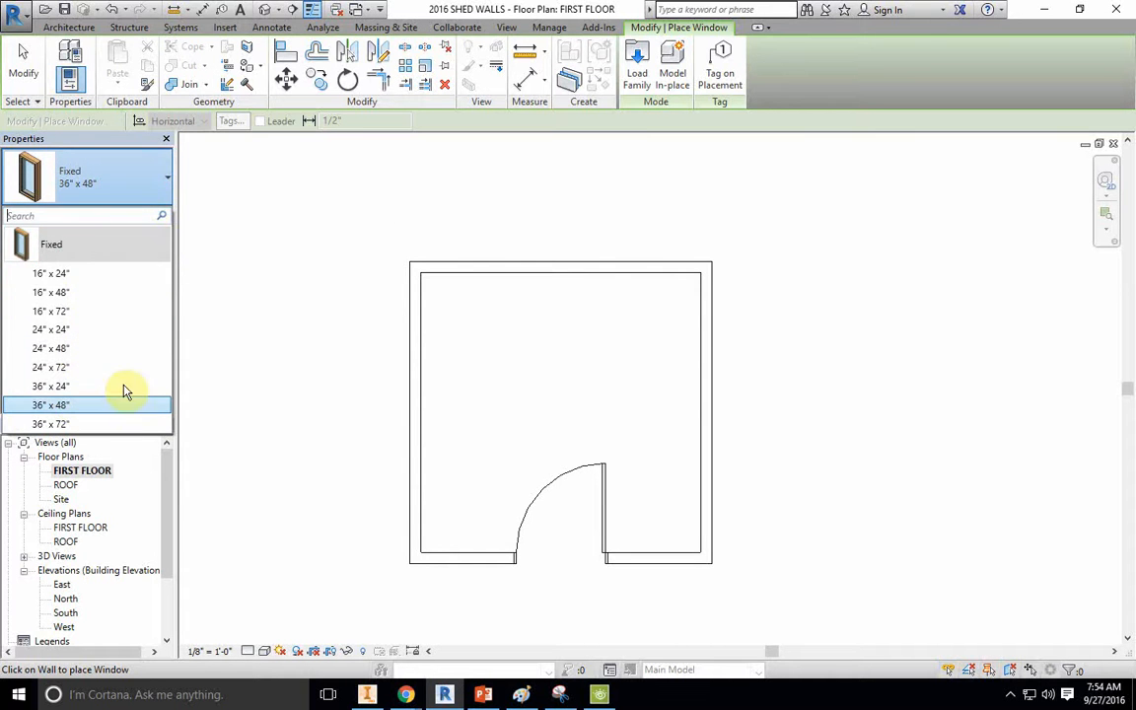
{"action": "left_click", "coordinate": [126, 190]}
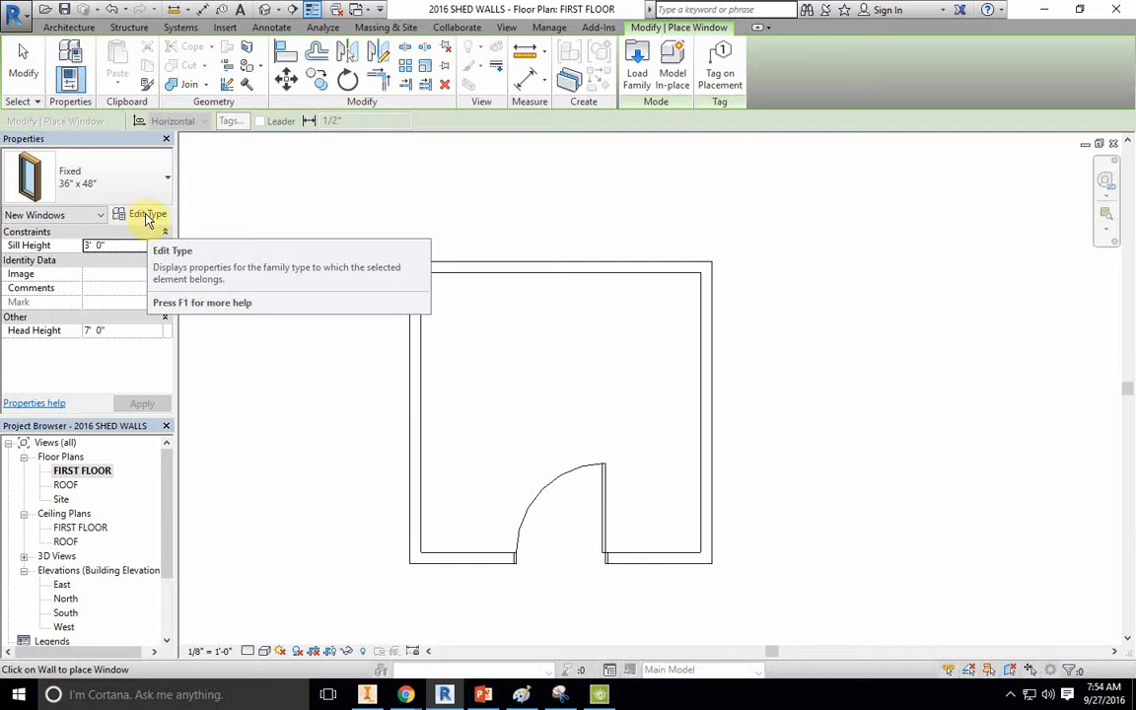
- Duplicate the Fixed 36" x 48" window type under the name 26" x 36"
{"action": "left_click", "coordinate": [143, 215]}
{"action": "left_click", "coordinate": [702, 178]}
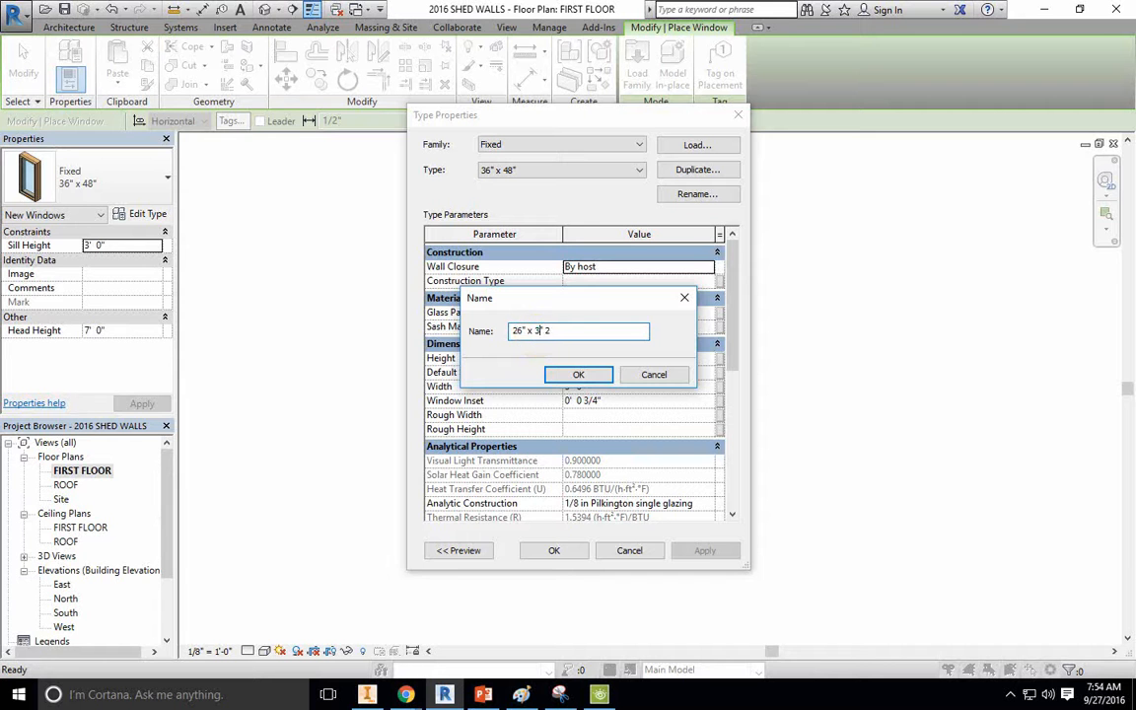
{"action": "left_click", "coordinate": [581, 377]}
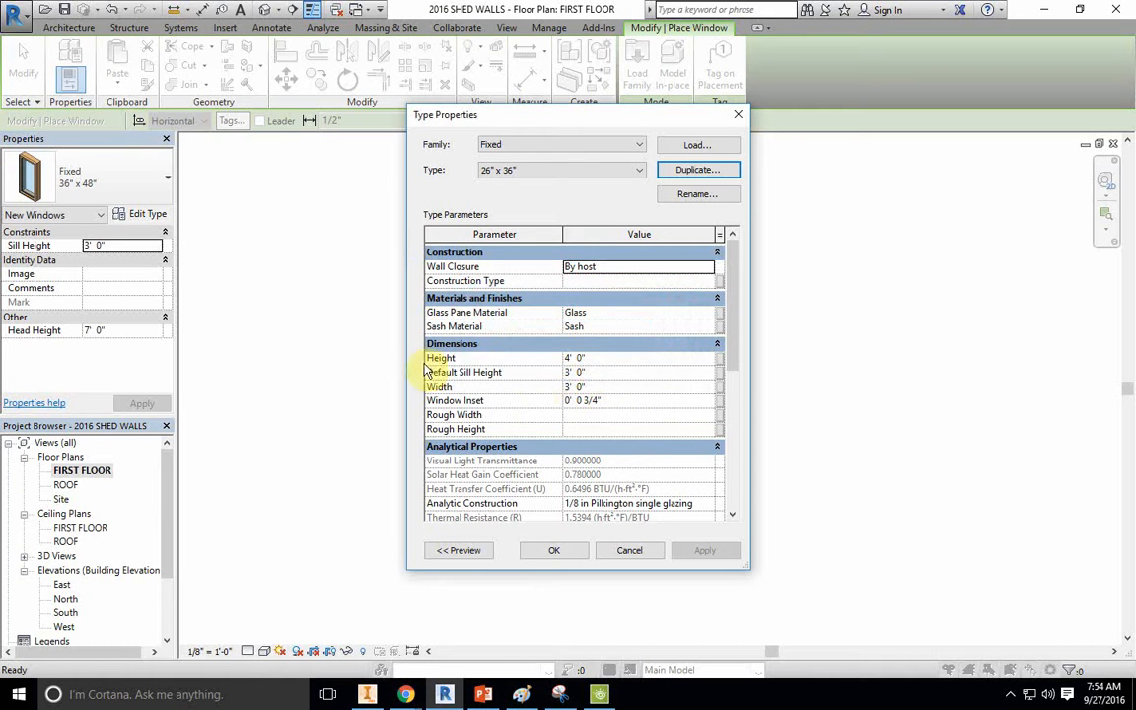
- Set the 26" x 36" window type's height to 3' and its width to 2'-2", and apply the type properties
{"action": "left_click", "coordinate": [598, 359]}
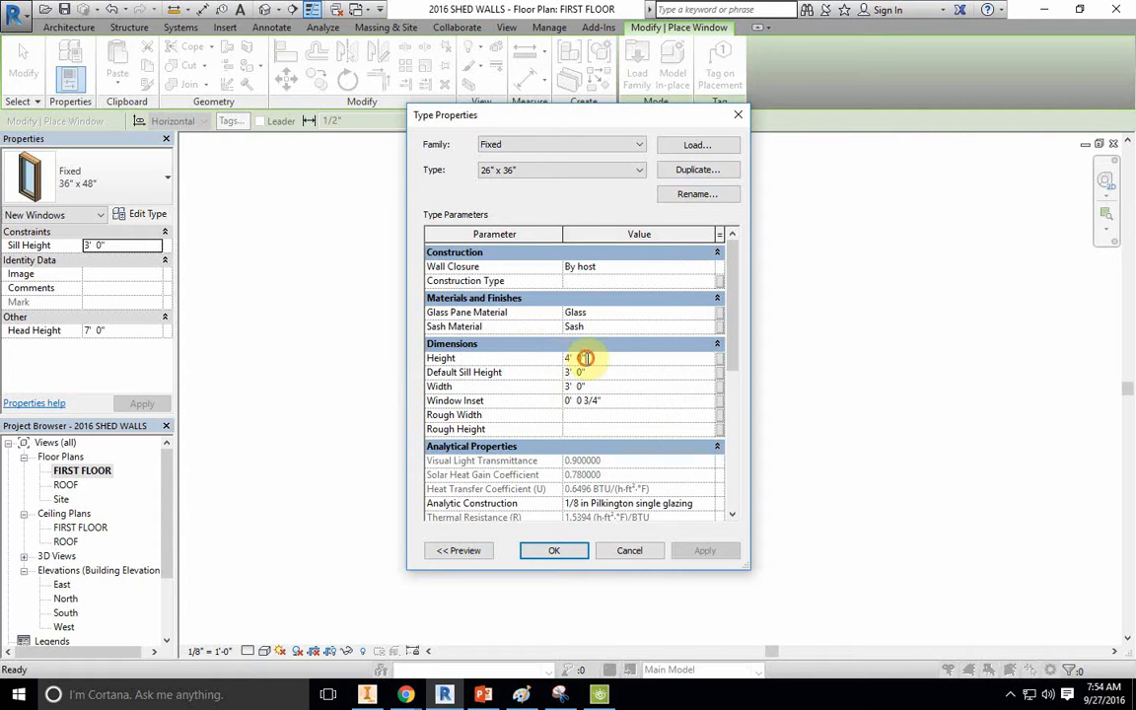
{"action": "left_click", "coordinate": [586, 359]}
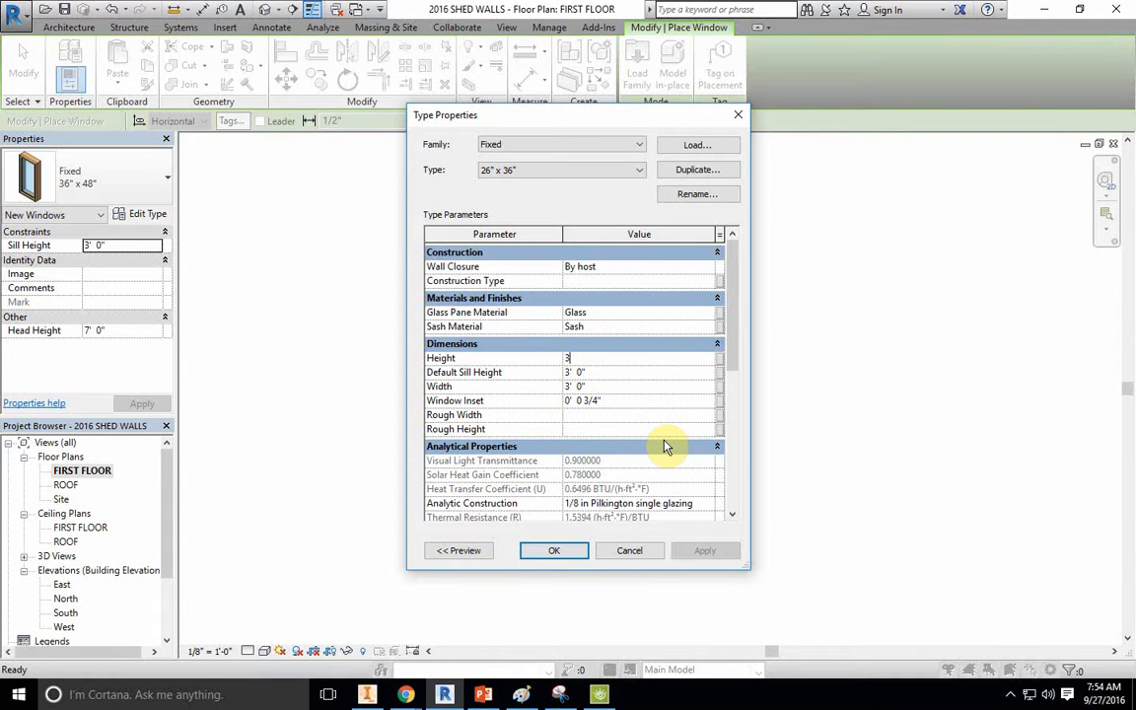
{"action": "type", "text": "3'"}
{"action": "left_click", "coordinate": [592, 375]}
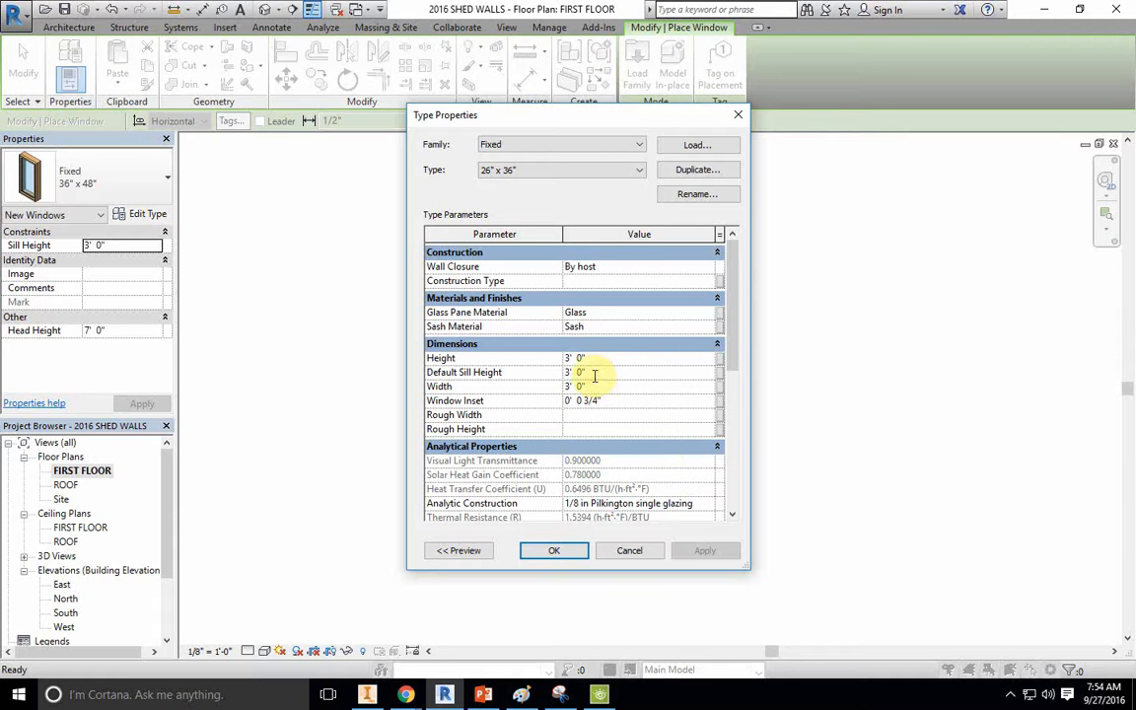
{"action": "left_click", "coordinate": [597, 387]}
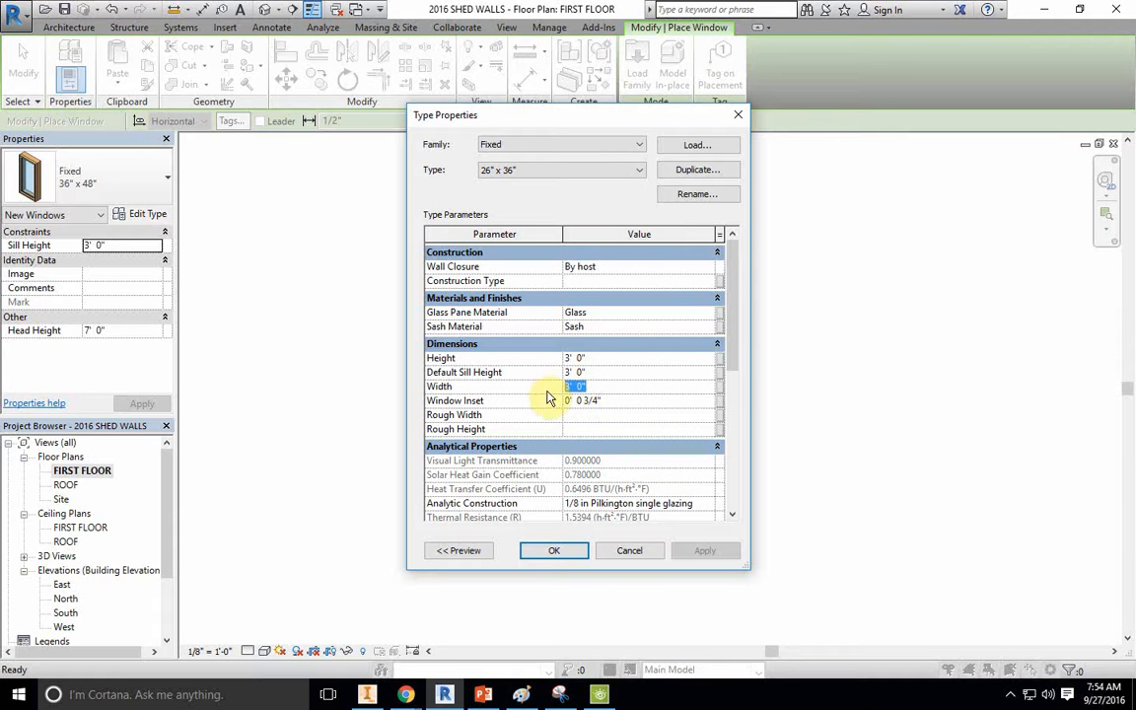
{"action": "type", "text": "2-2"}
{"action": "left_click", "coordinate": [553, 551]}
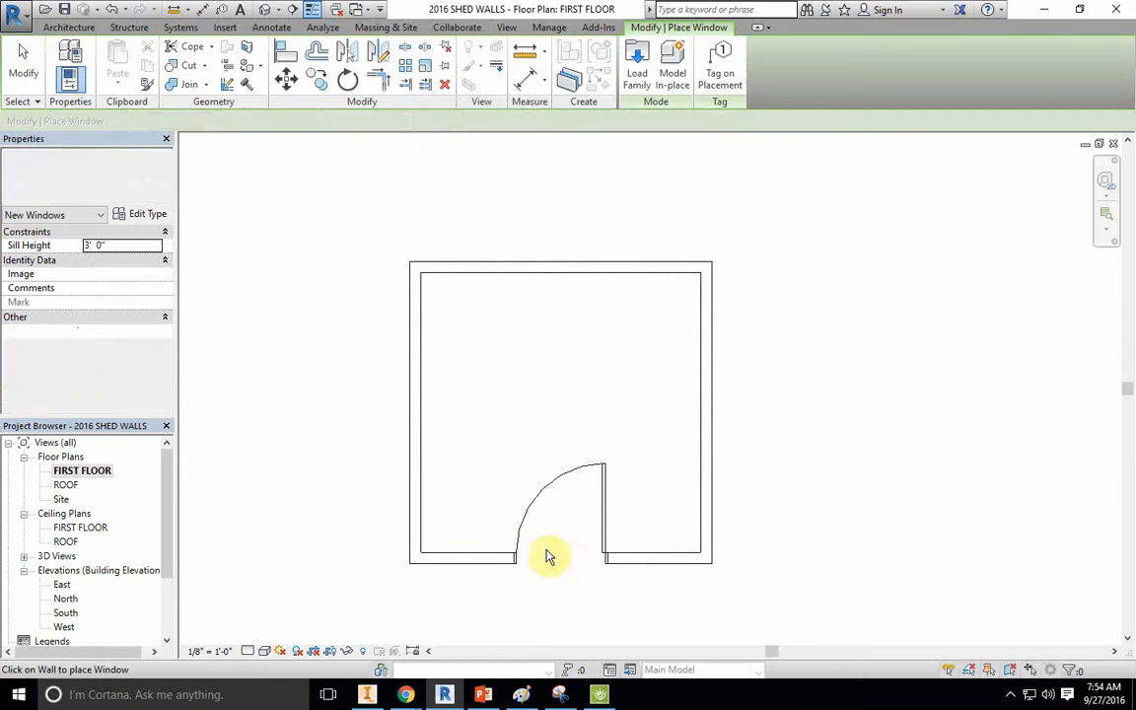
- Place the 26" x 36" window centred in the wall opposite the door, 4' - 10 3/4" from each side wall
{"action": "middle_click_drag", "start_coordinate": [558, 266], "coordinate": [540, 357]}
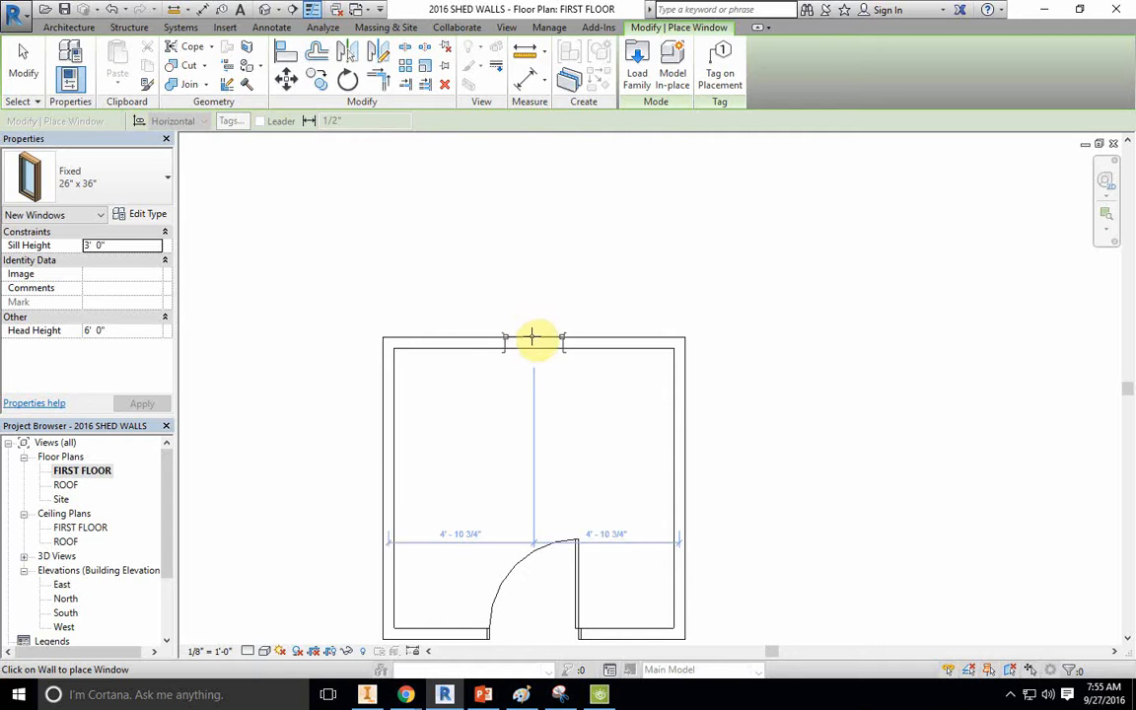
{"action": "left_click", "coordinate": [532, 337]}
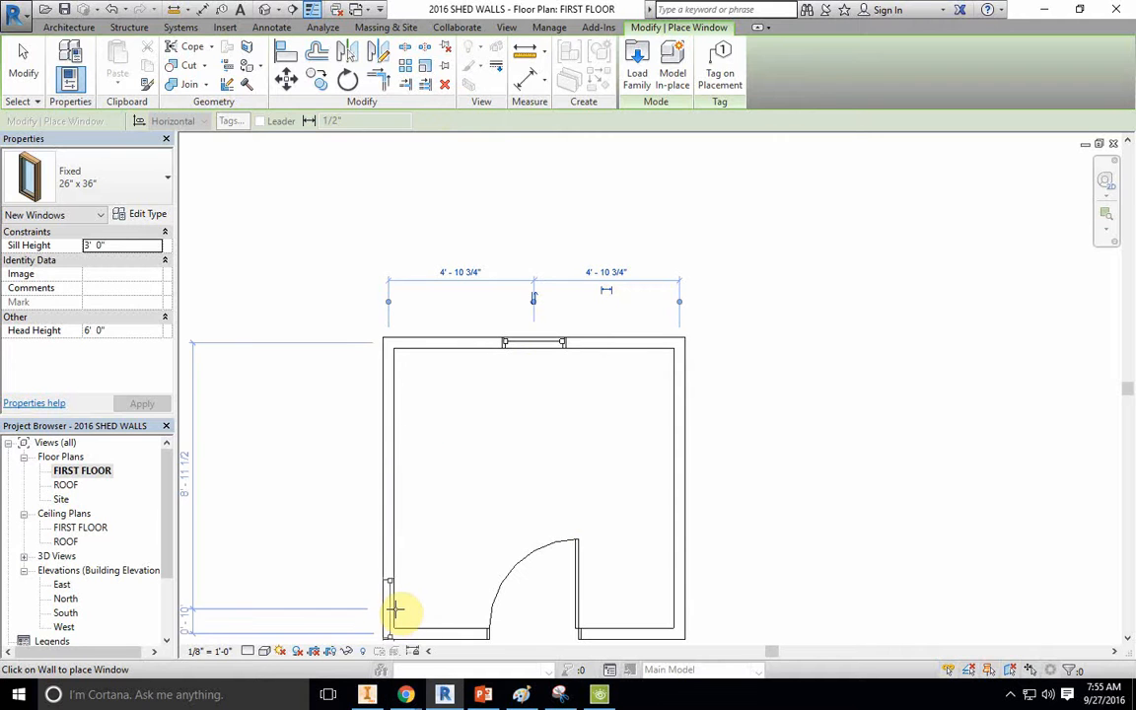
{"action": "key", "text": "d"}
{"action": "key", "text": "i"}
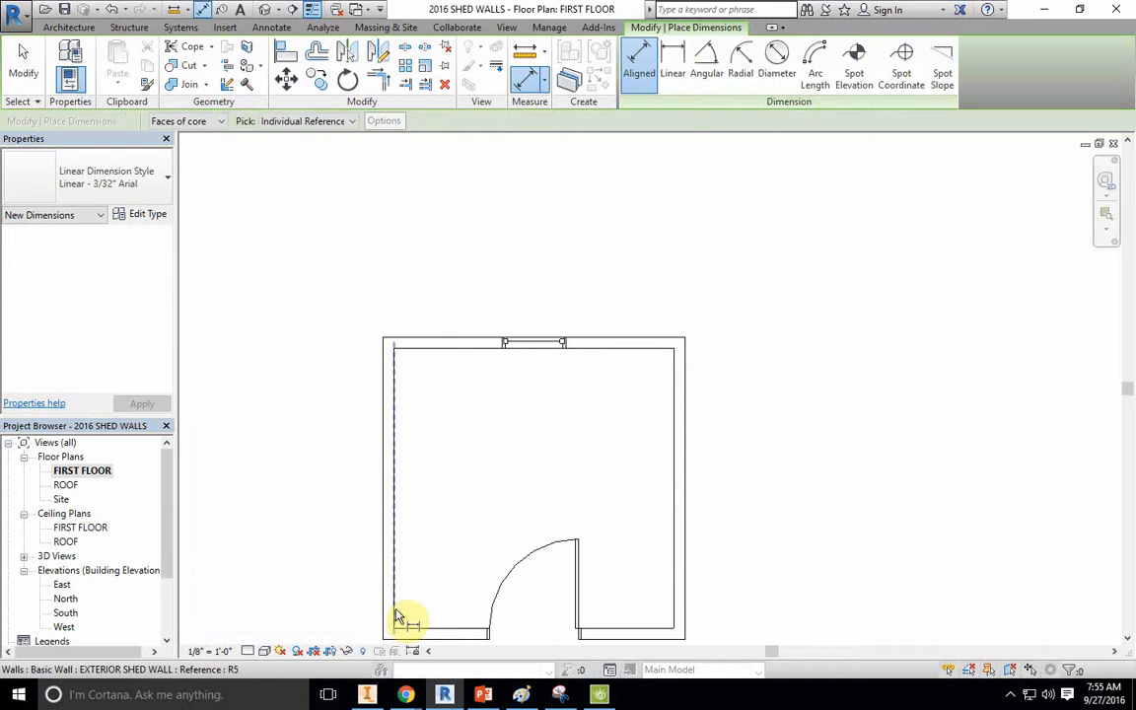
{"action": "left_click", "coordinate": [1014, 697]}
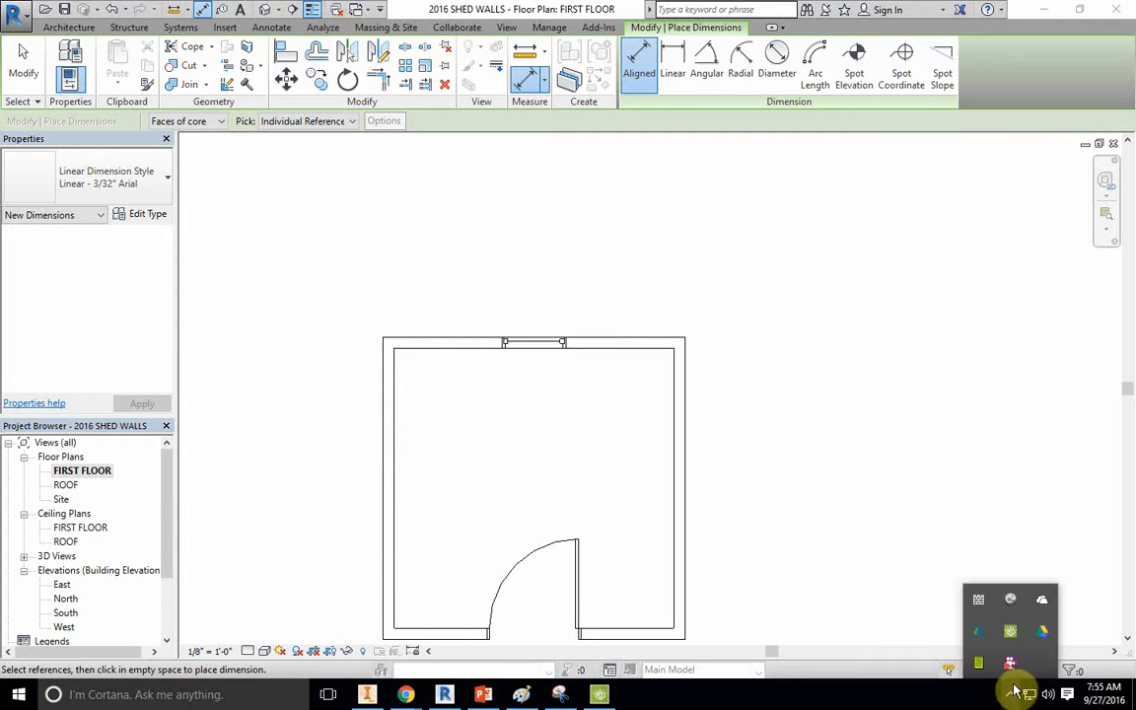
{"action": "left_click", "coordinate": [484, 375]}
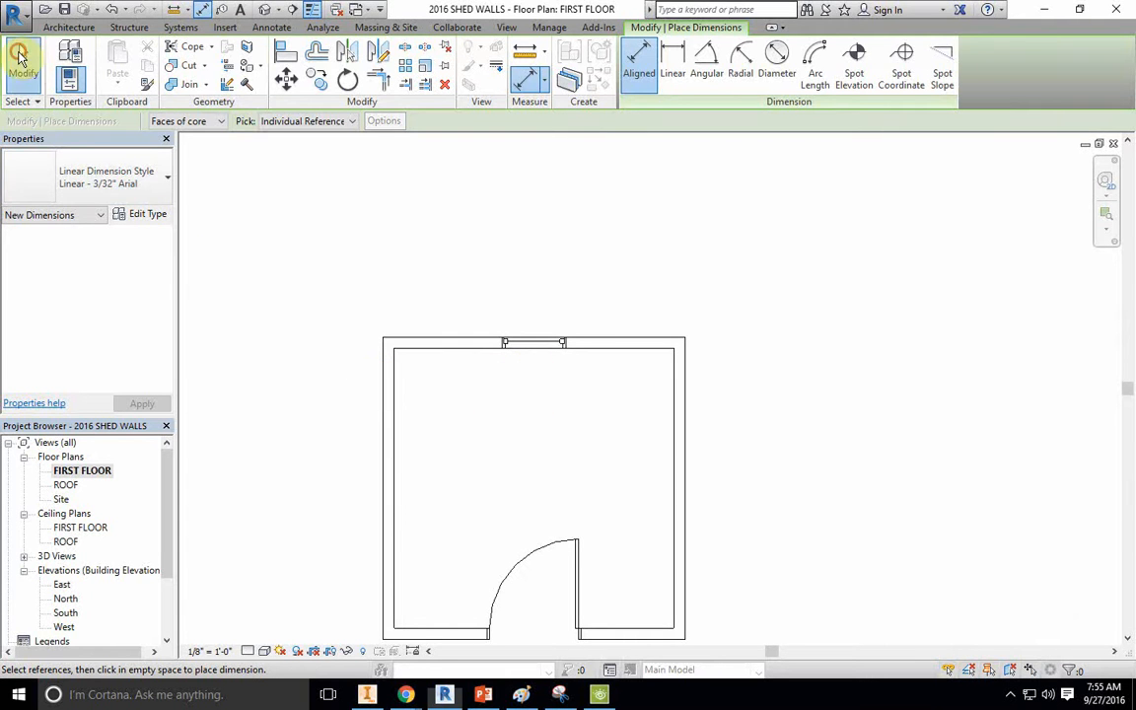
{"action": "left_click", "coordinate": [23, 63]}
- Check the placed window's spacing from the side walls and inspect the shed in the default 3D view, returning to its home orientation
{"action": "left_click", "coordinate": [543, 352]}
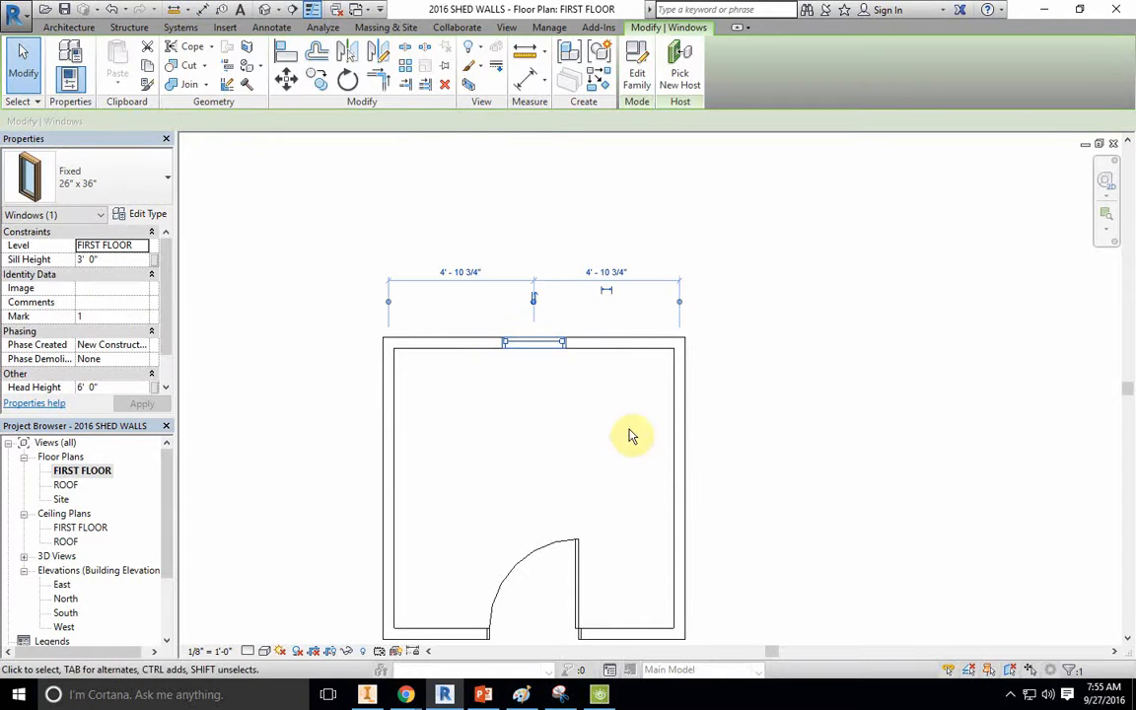
{"action": "left_click", "coordinate": [264, 10]}
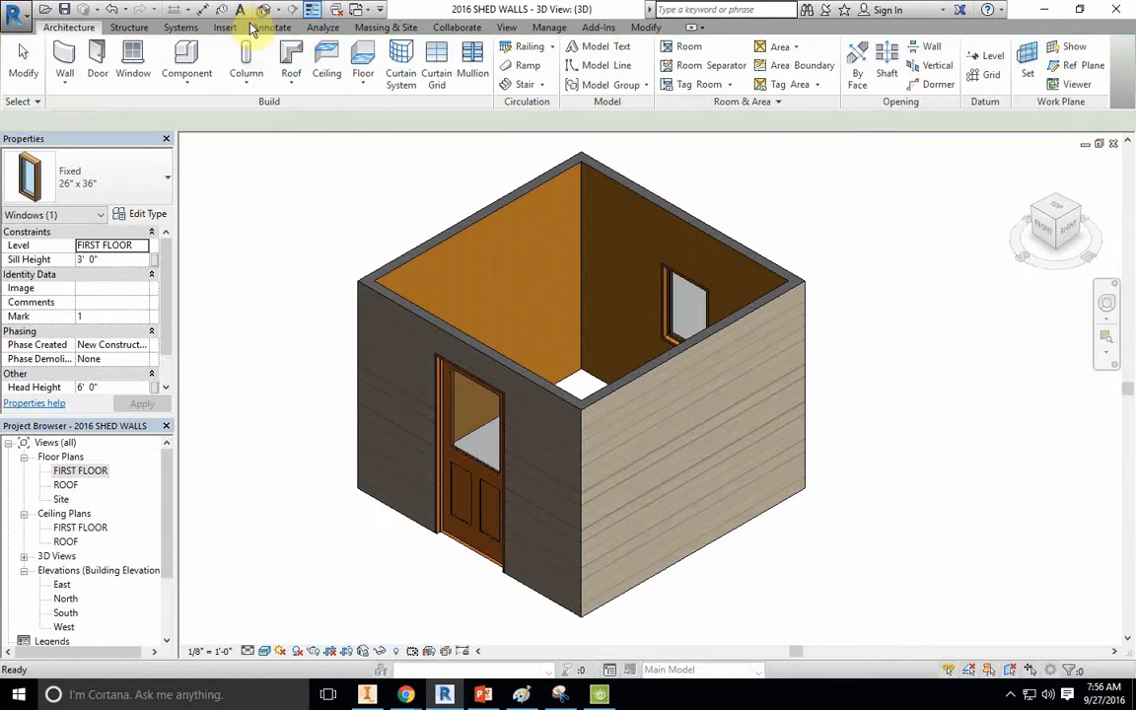
{"action": "left_click_drag", "start_coordinate": [1057, 235], "coordinate": [963, 300]}
{"action": "left_click", "coordinate": [1027, 167]}
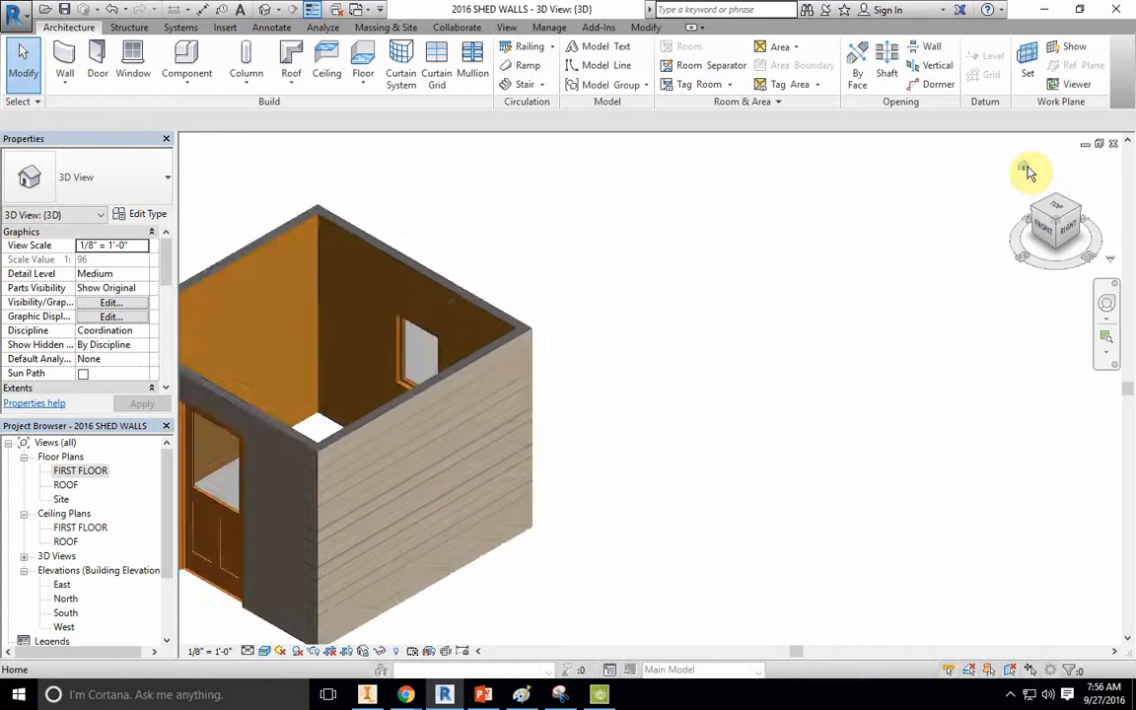